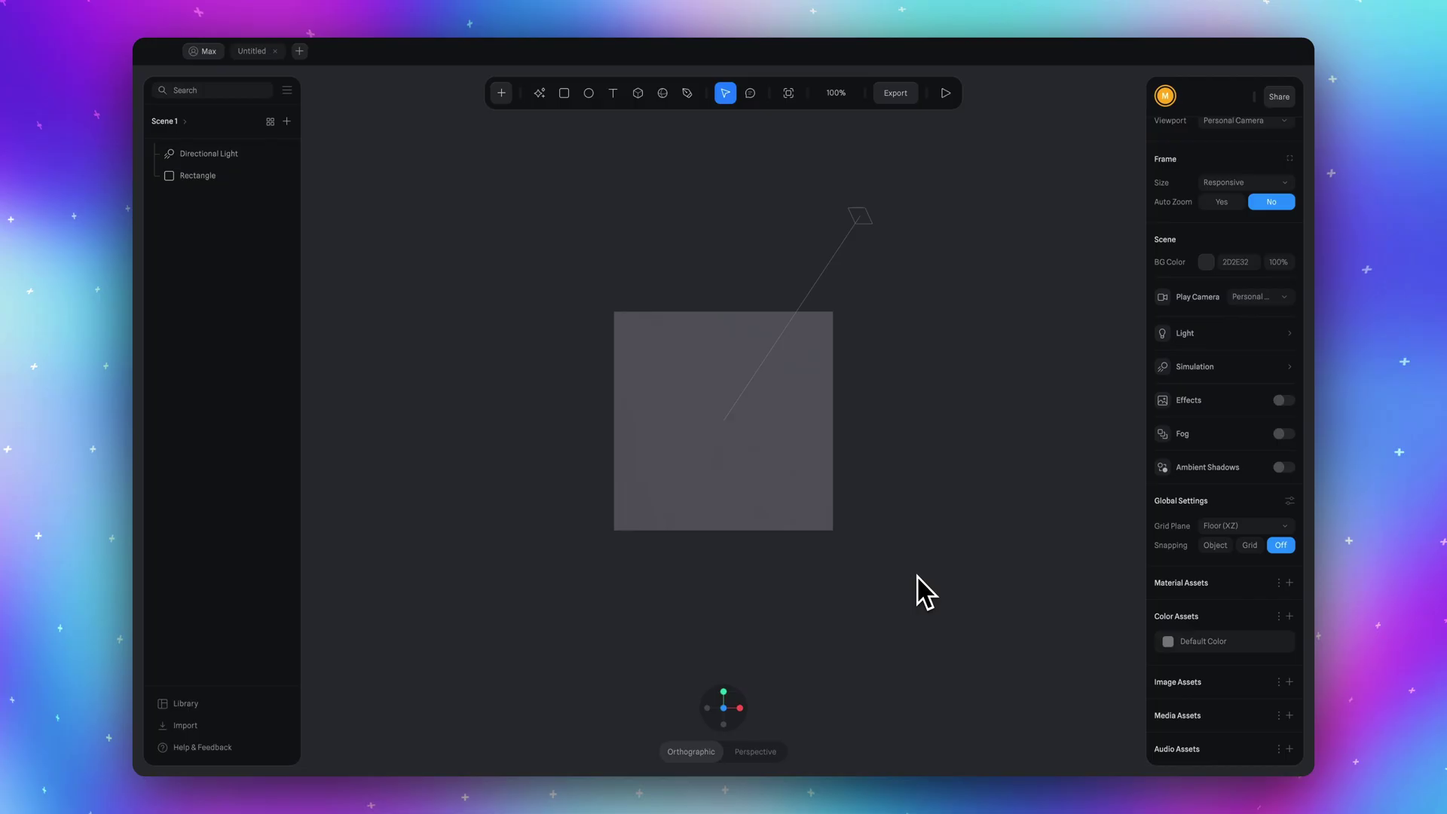
Delete the default Rectangle from the canvas
left_click(821, 476)
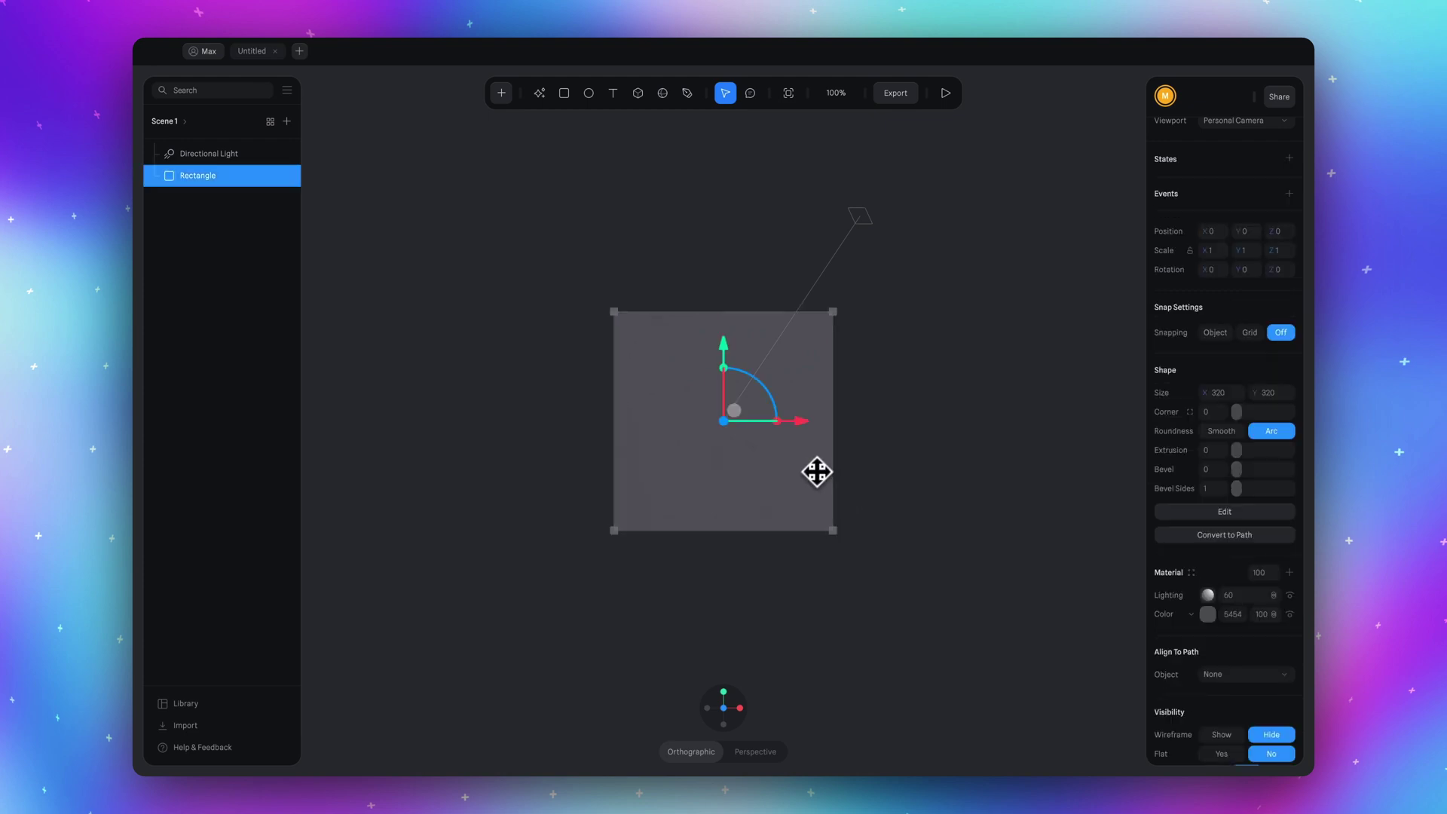
key("Delete")
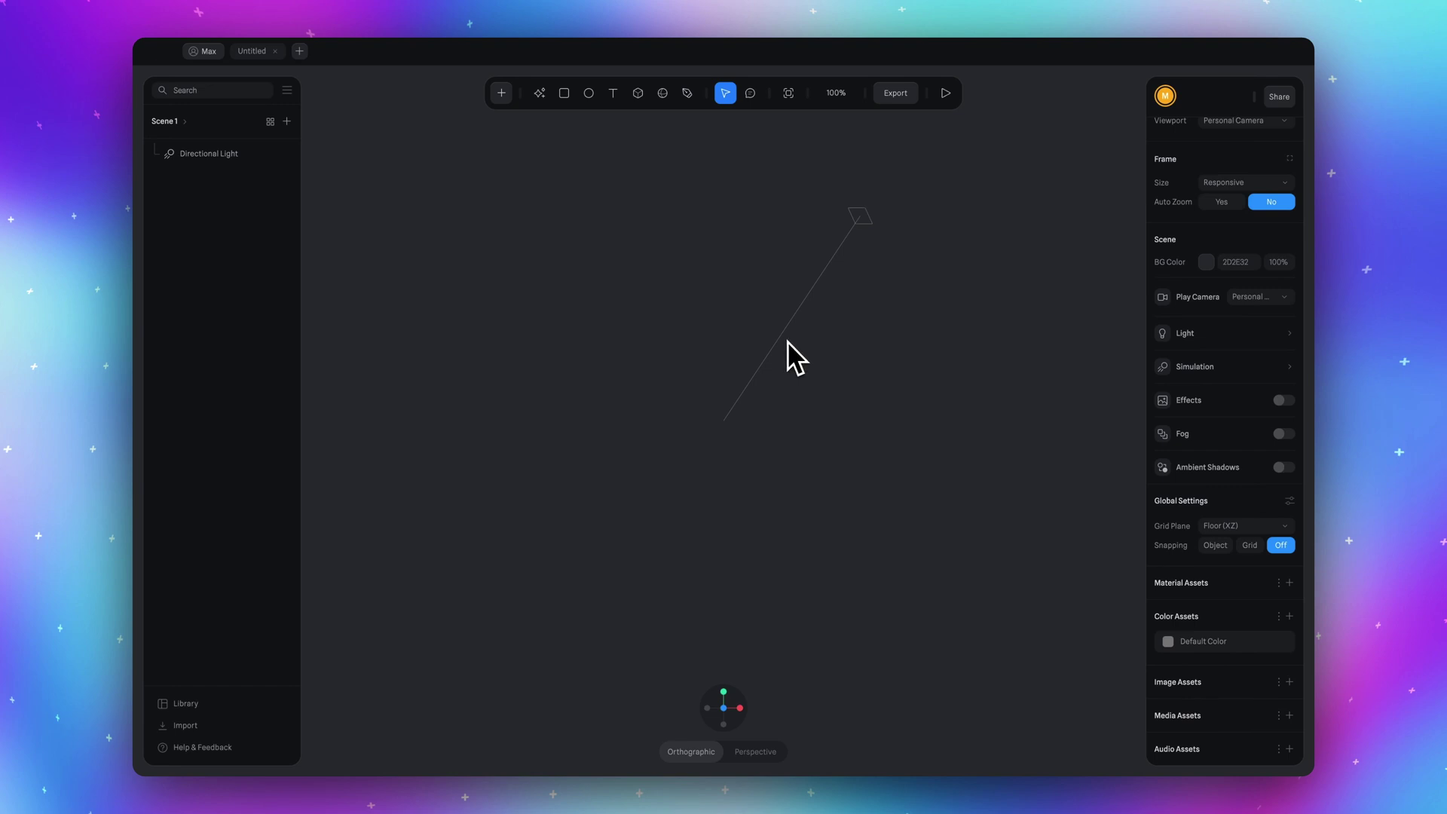
Add a Bunny model and scale it up to about 4407 × 4379 × 3437
left_click(502, 92)
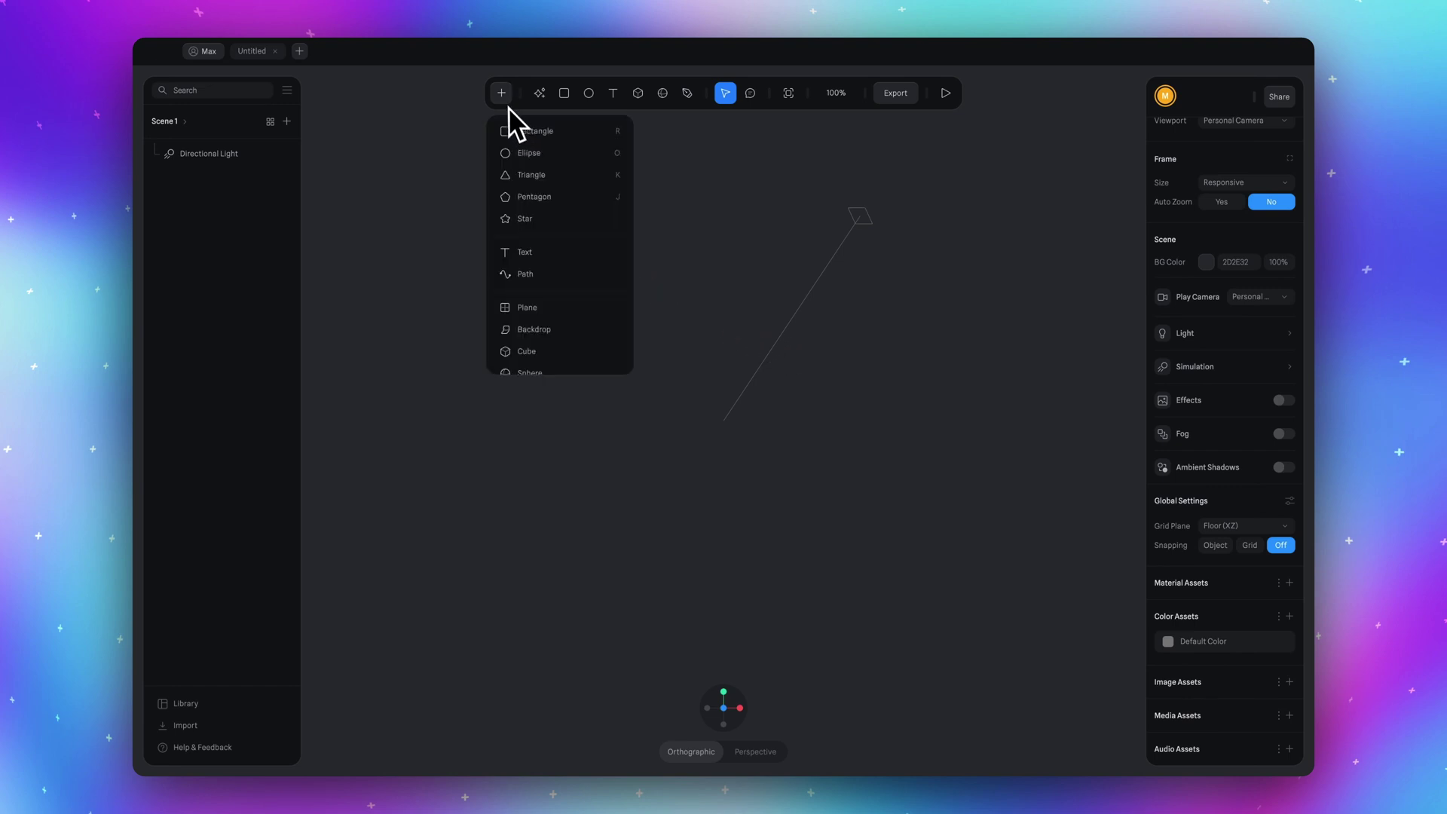
scroll(536, 203, "down", 5)
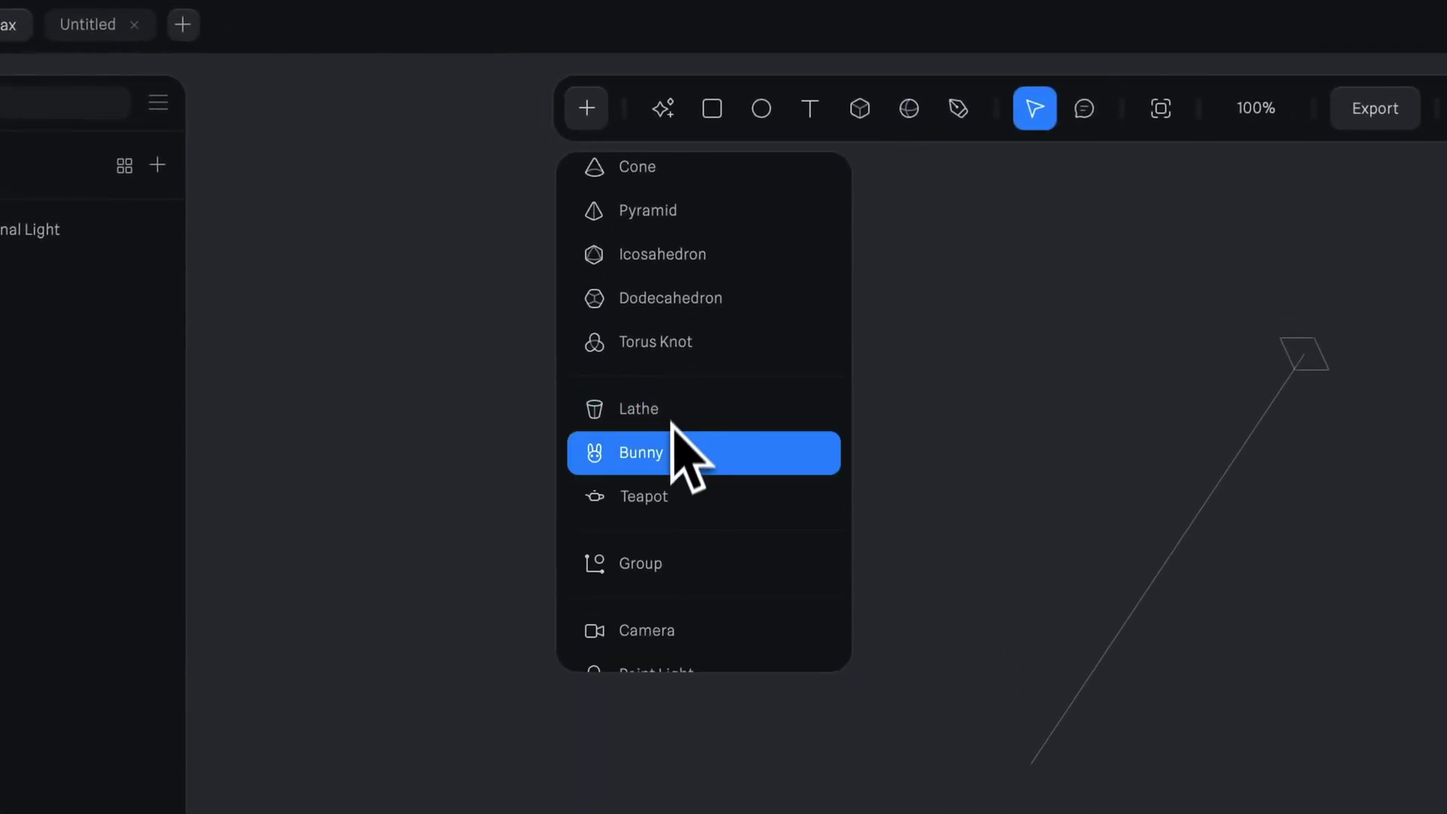
left_click(664, 457)
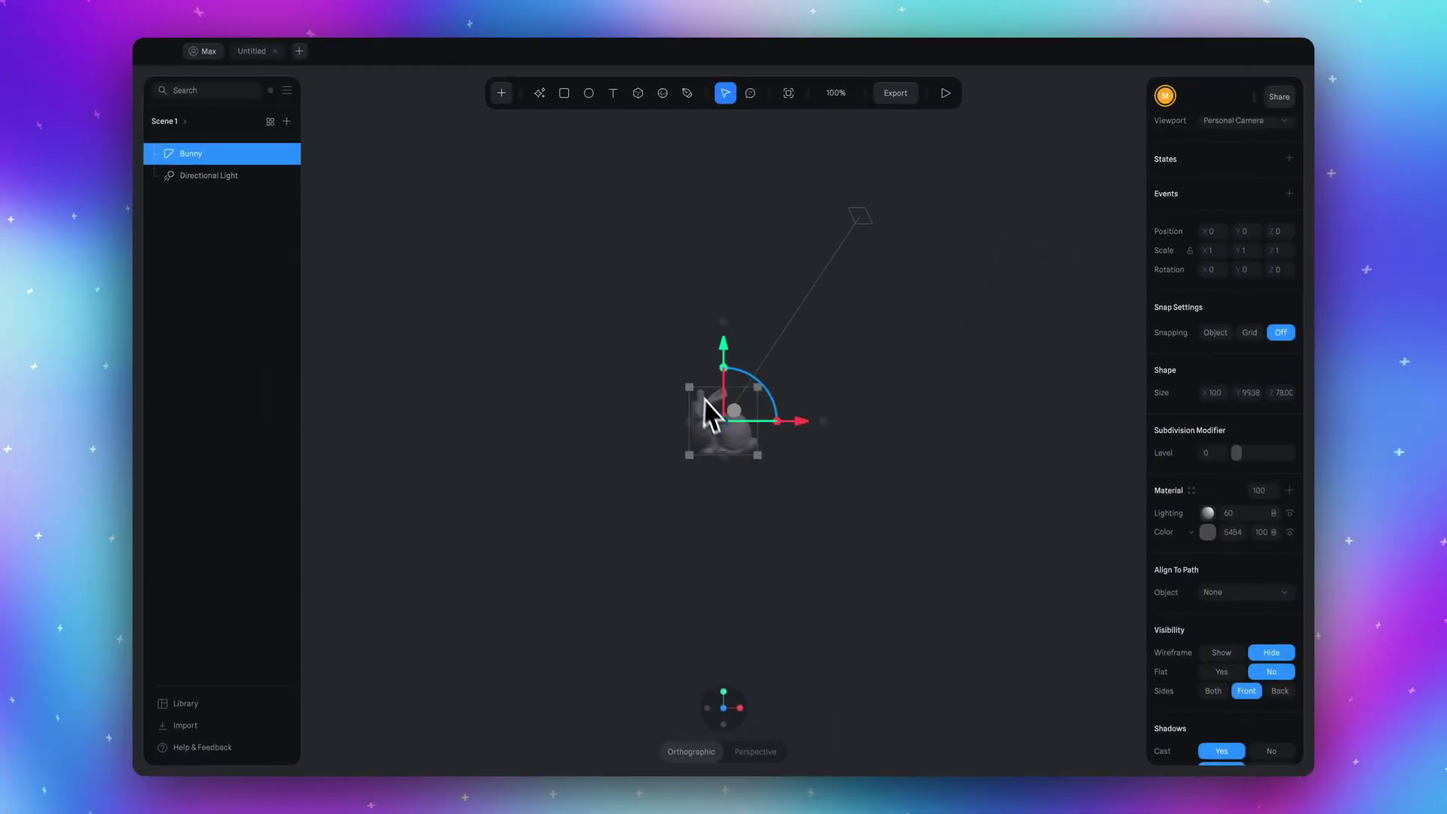
scroll(733, 443, "up", 10)
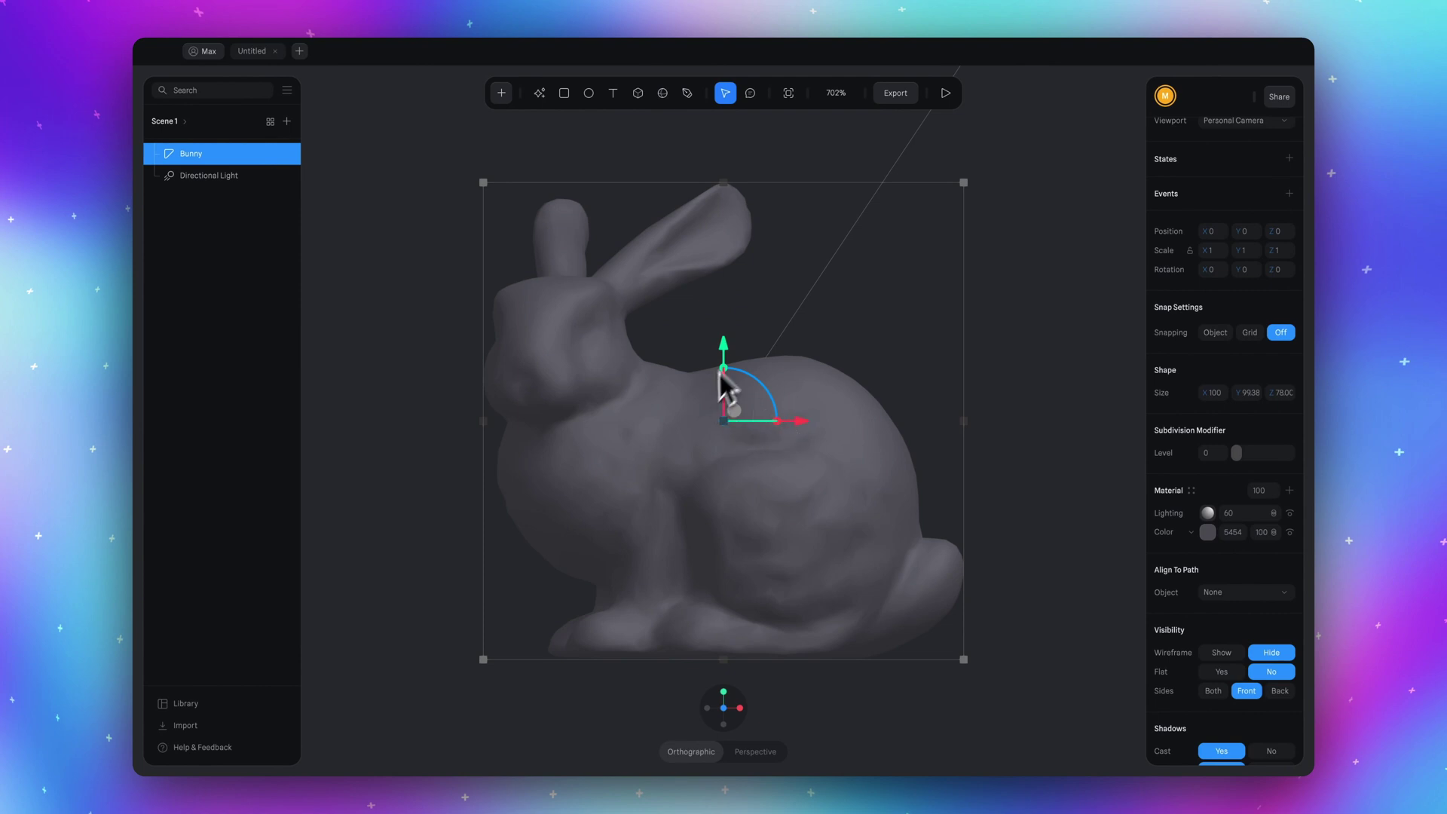
mouse_move(1014, 360)
left_mouse_down()
mouse_move(1057, 366)
mouse_move(1037, 380)
mouse_move(1078, 355)
mouse_move(1052, 336)
mouse_move(1054, 350)
mouse_move(995, 338)
left_mouse_up()
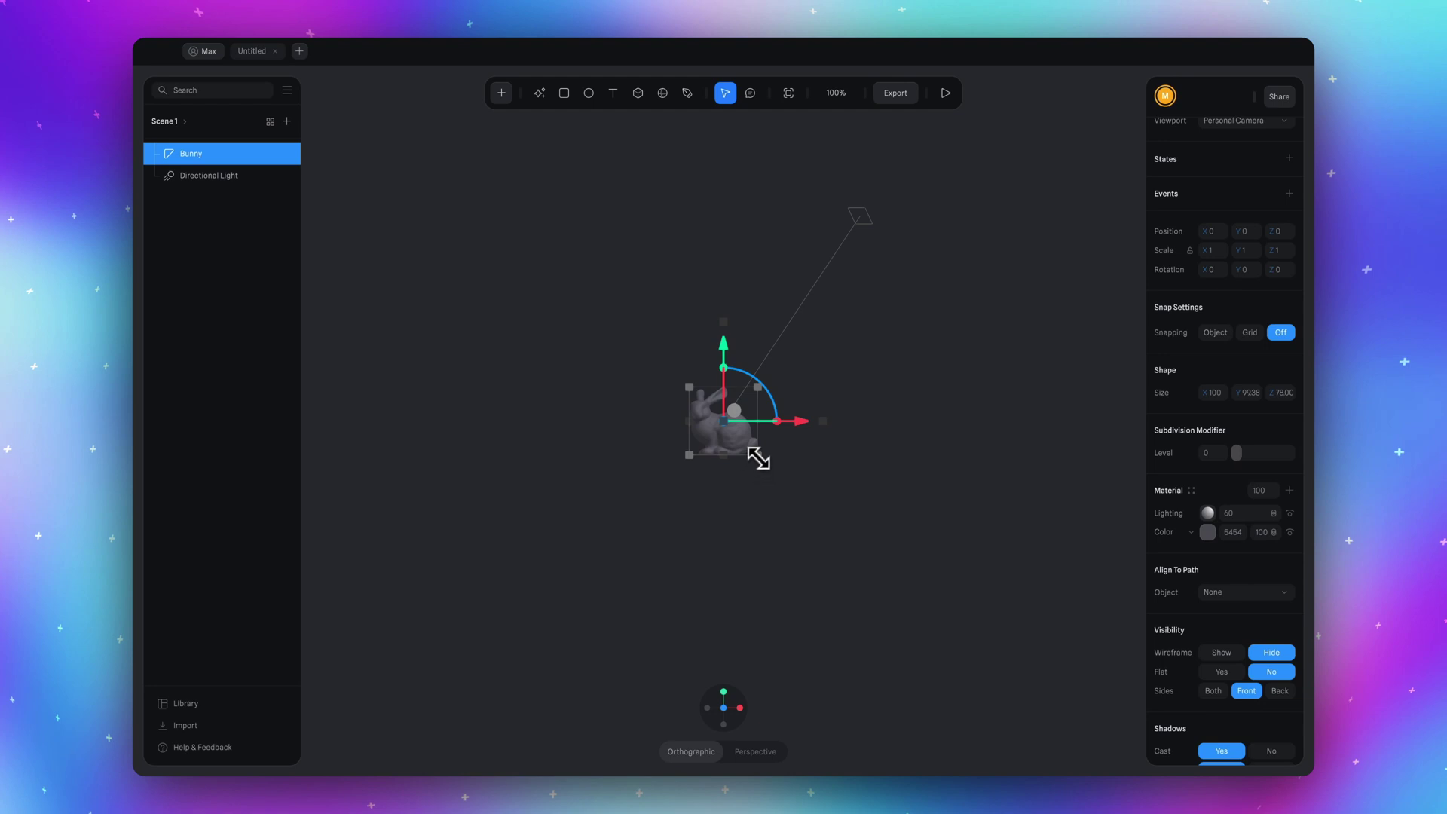
left_click_drag(758, 458, 846, 573)
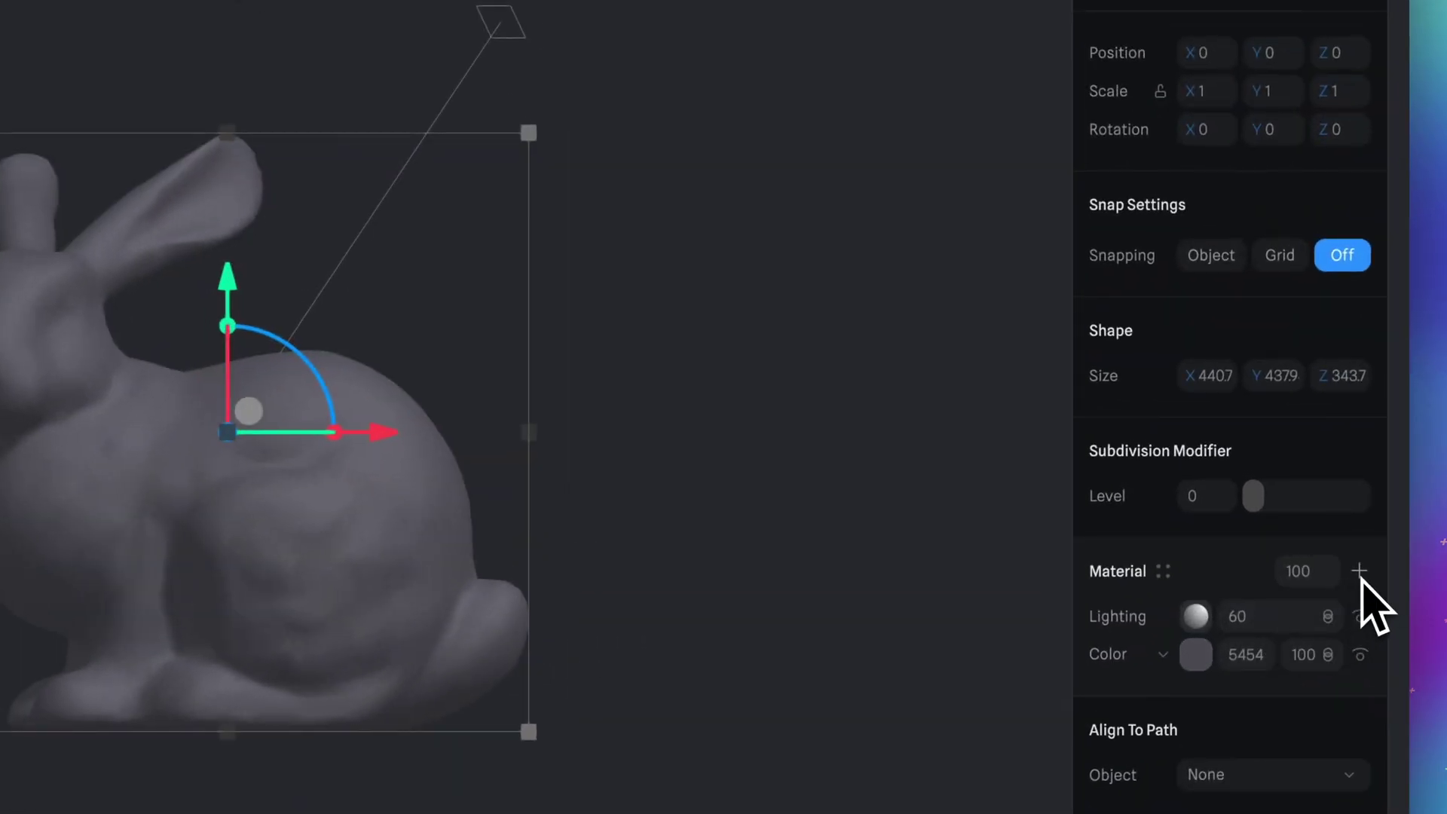
Add an Image material layer to the bunny using the Grass 1 texture
left_click(1360, 570)
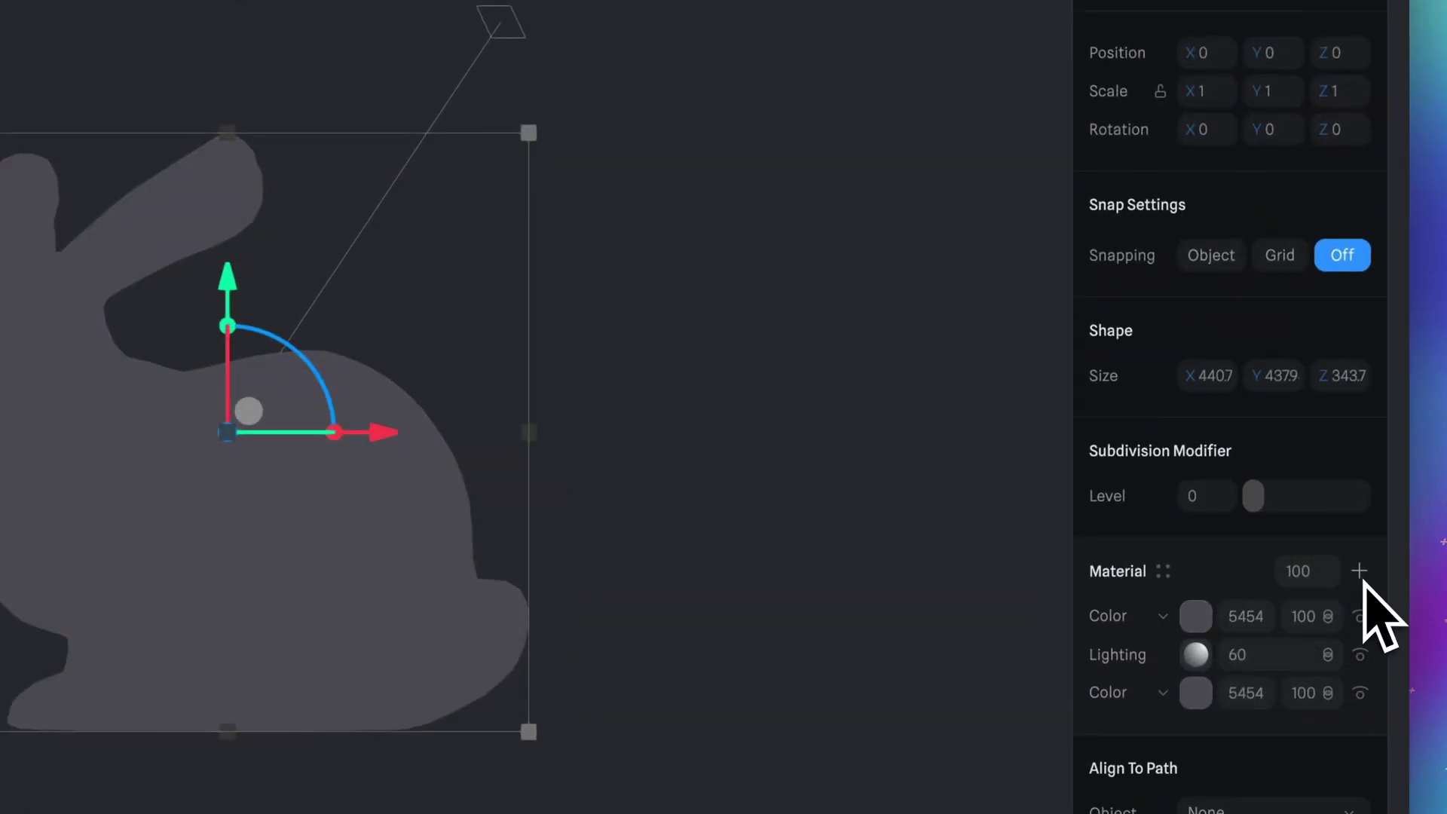
left_click(1173, 622)
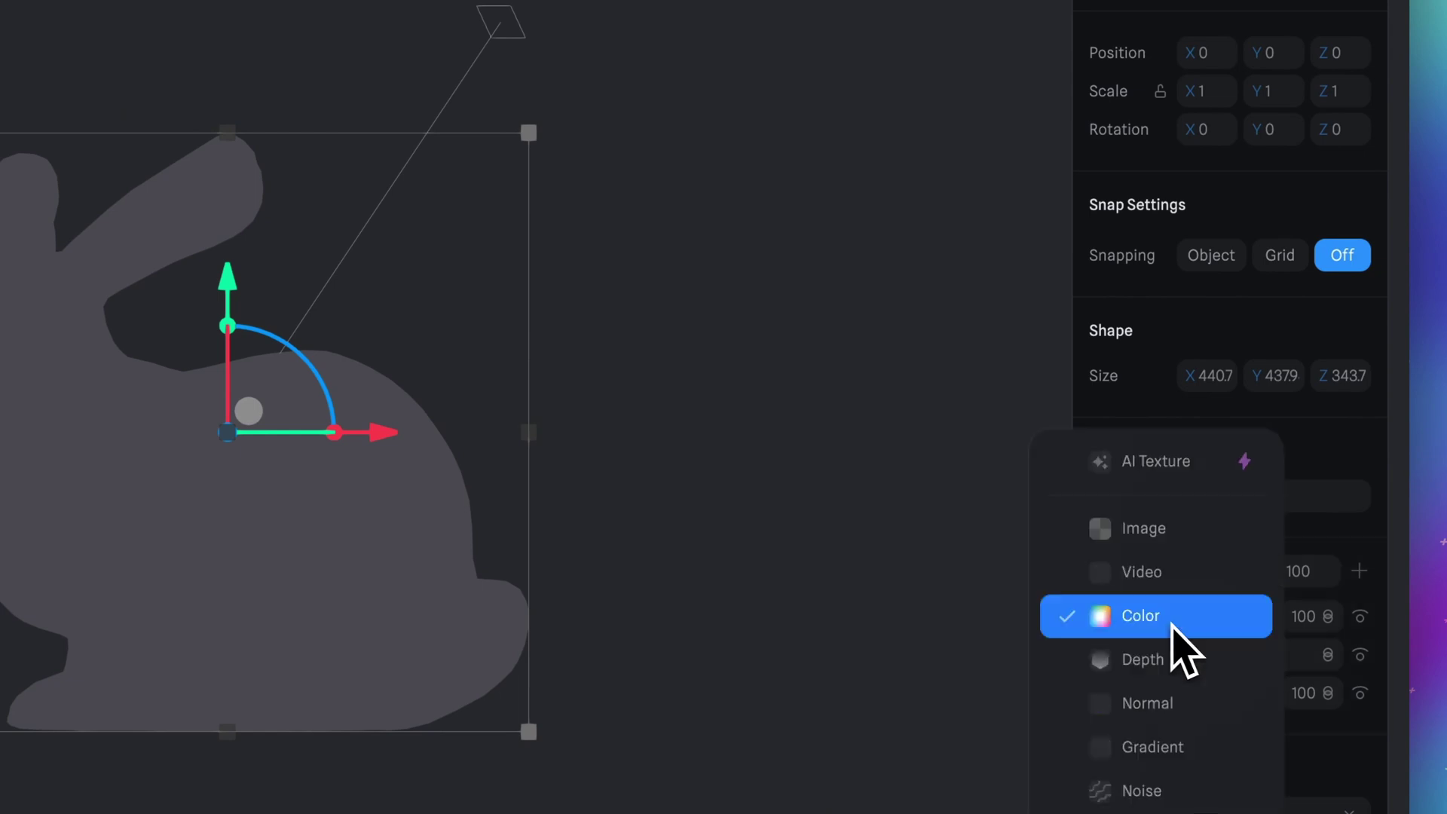
left_click(1161, 512)
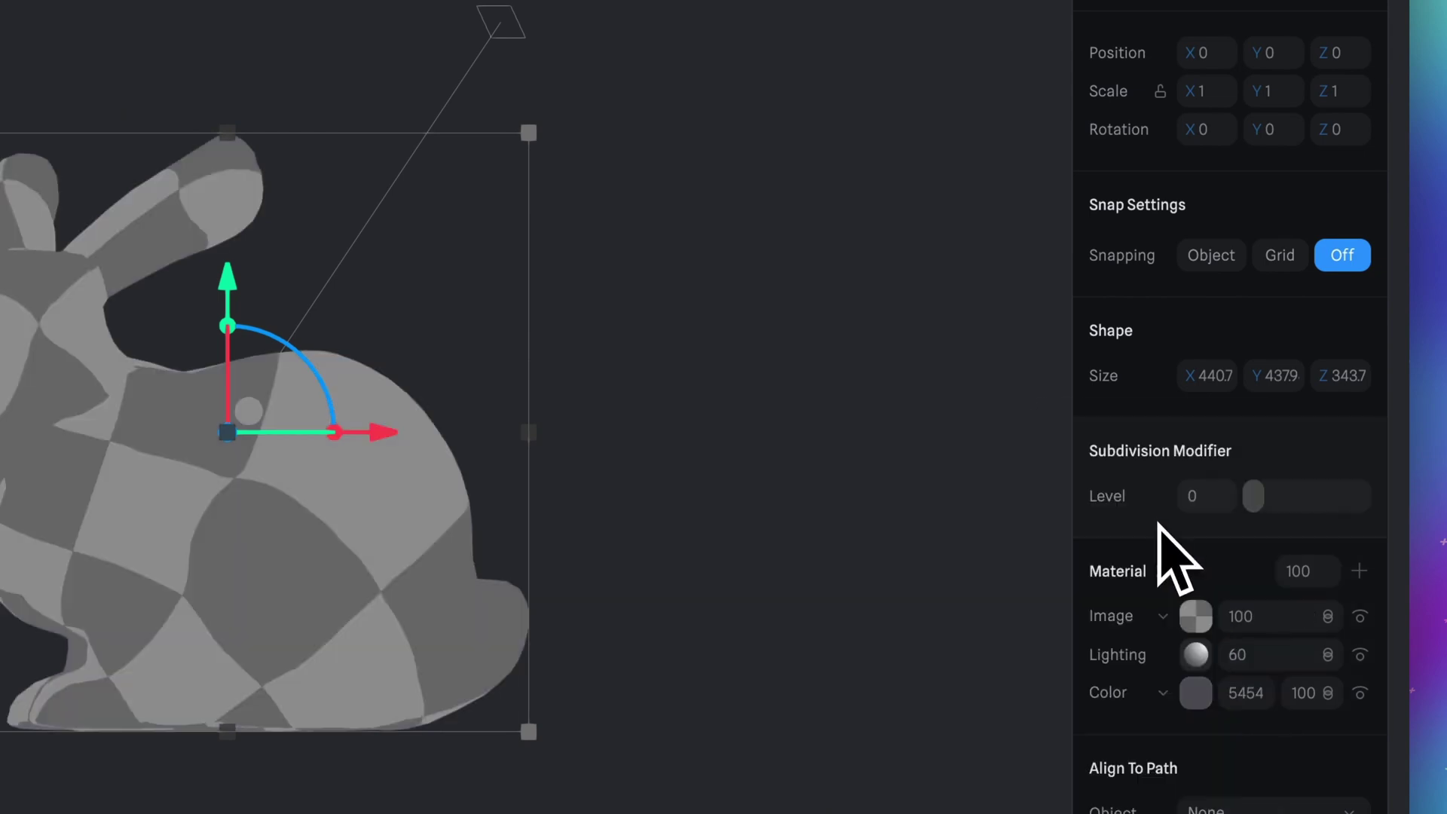
left_click(1196, 616)
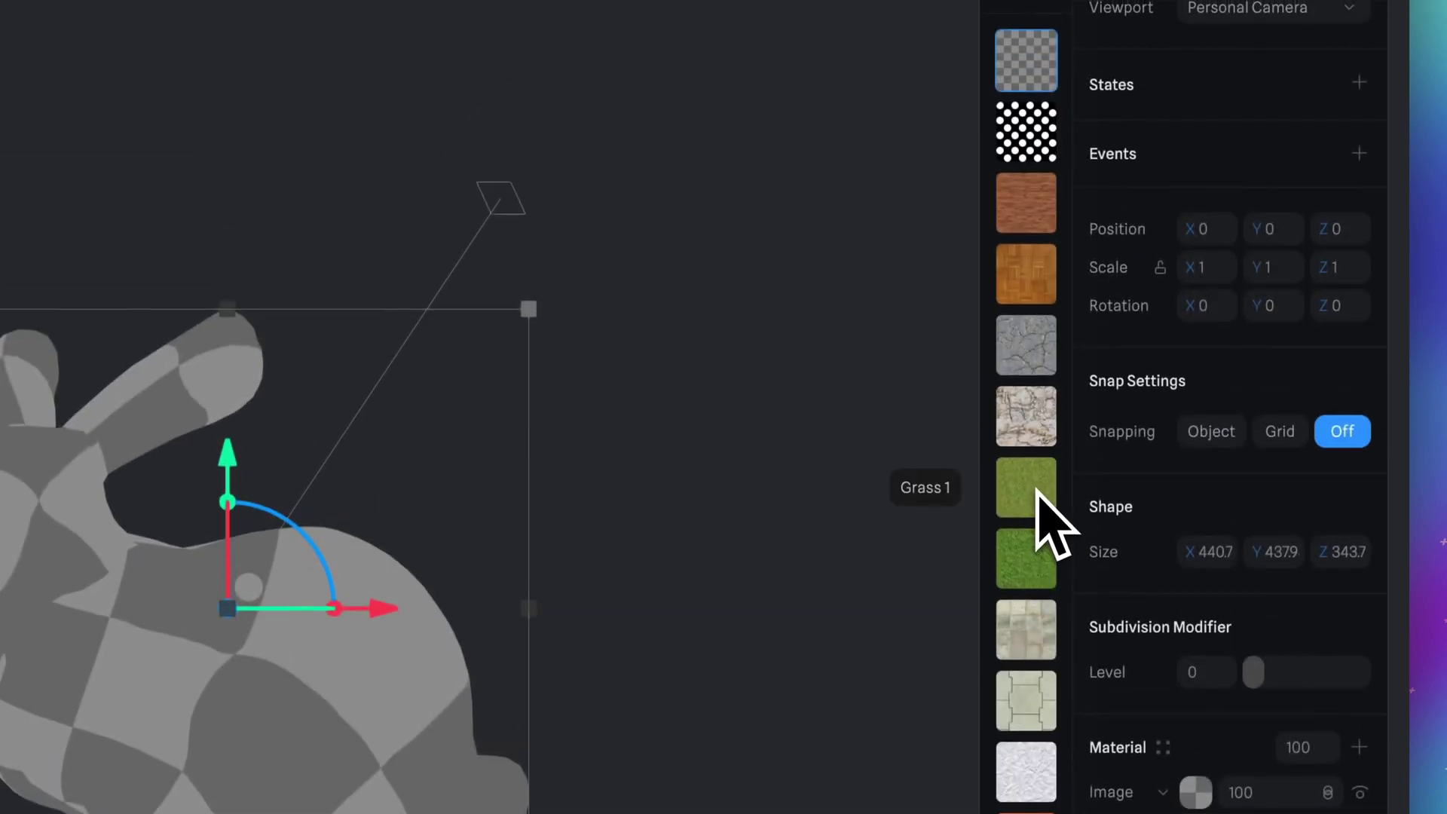
left_click(1037, 490)
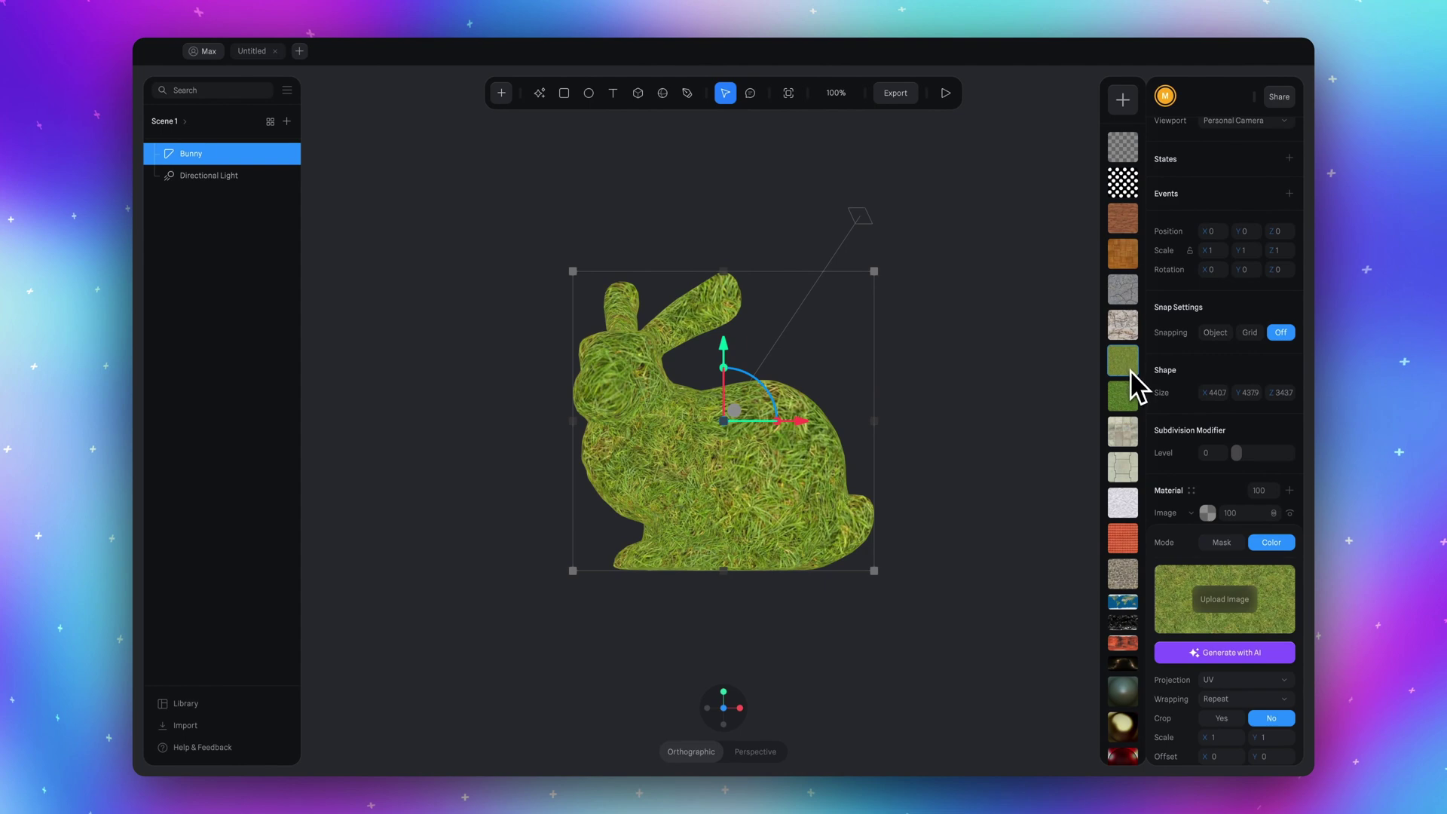
Set the grass texture's Scale X and Scale Y to 0.25
scroll(1213, 520, "down", 1)
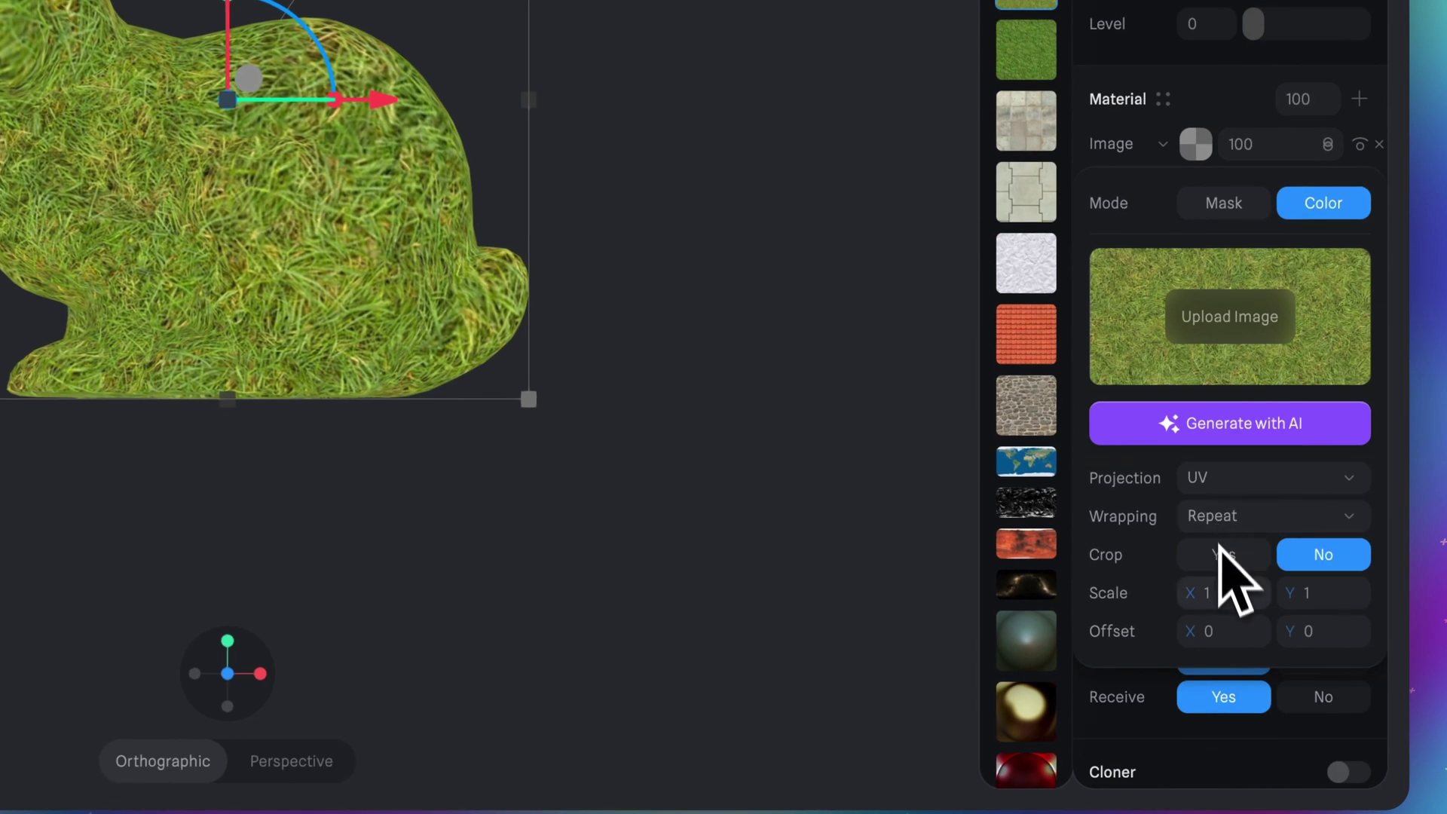
left_click(1226, 631)
left_click(1227, 593)
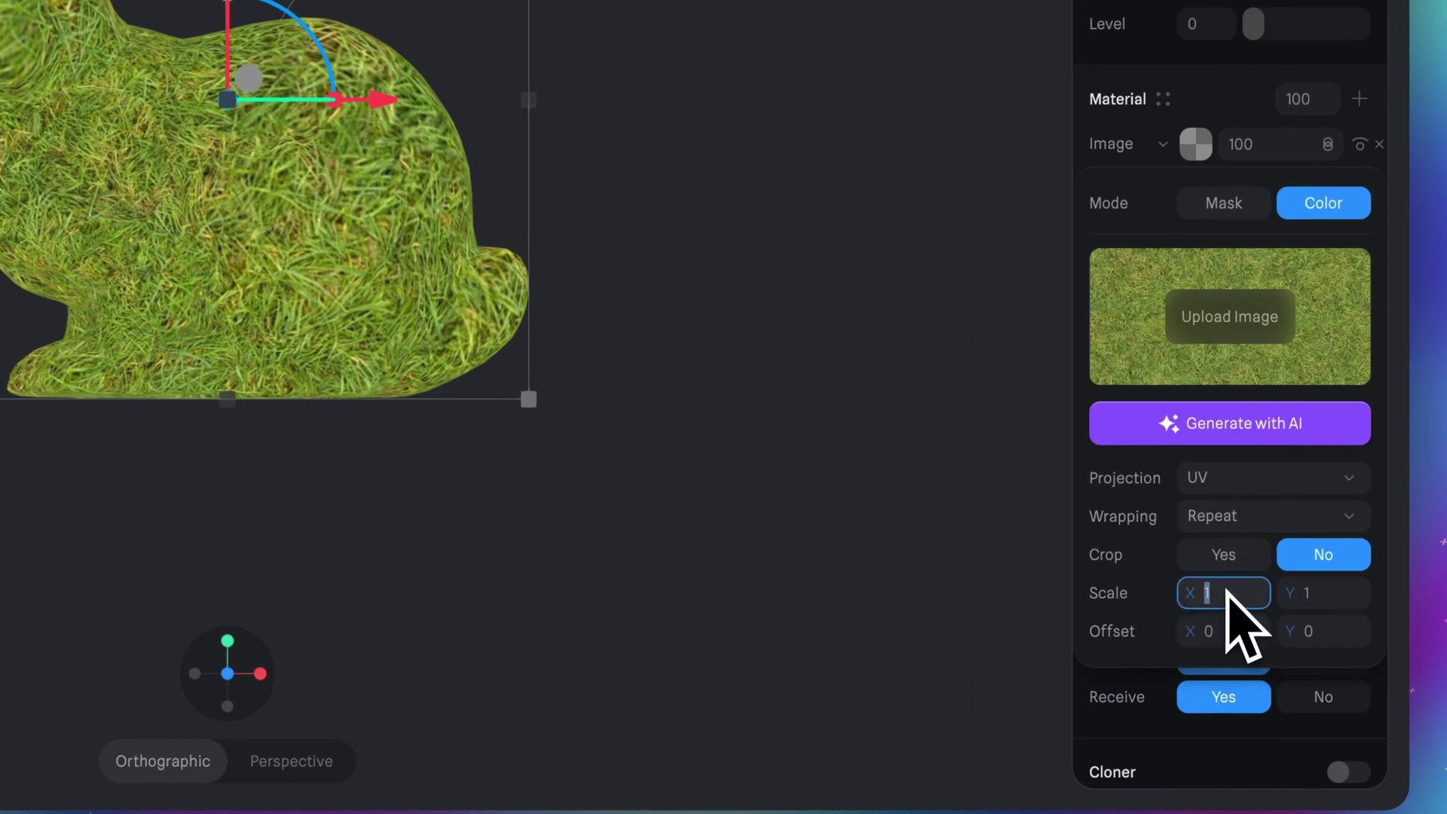
type("0.25")
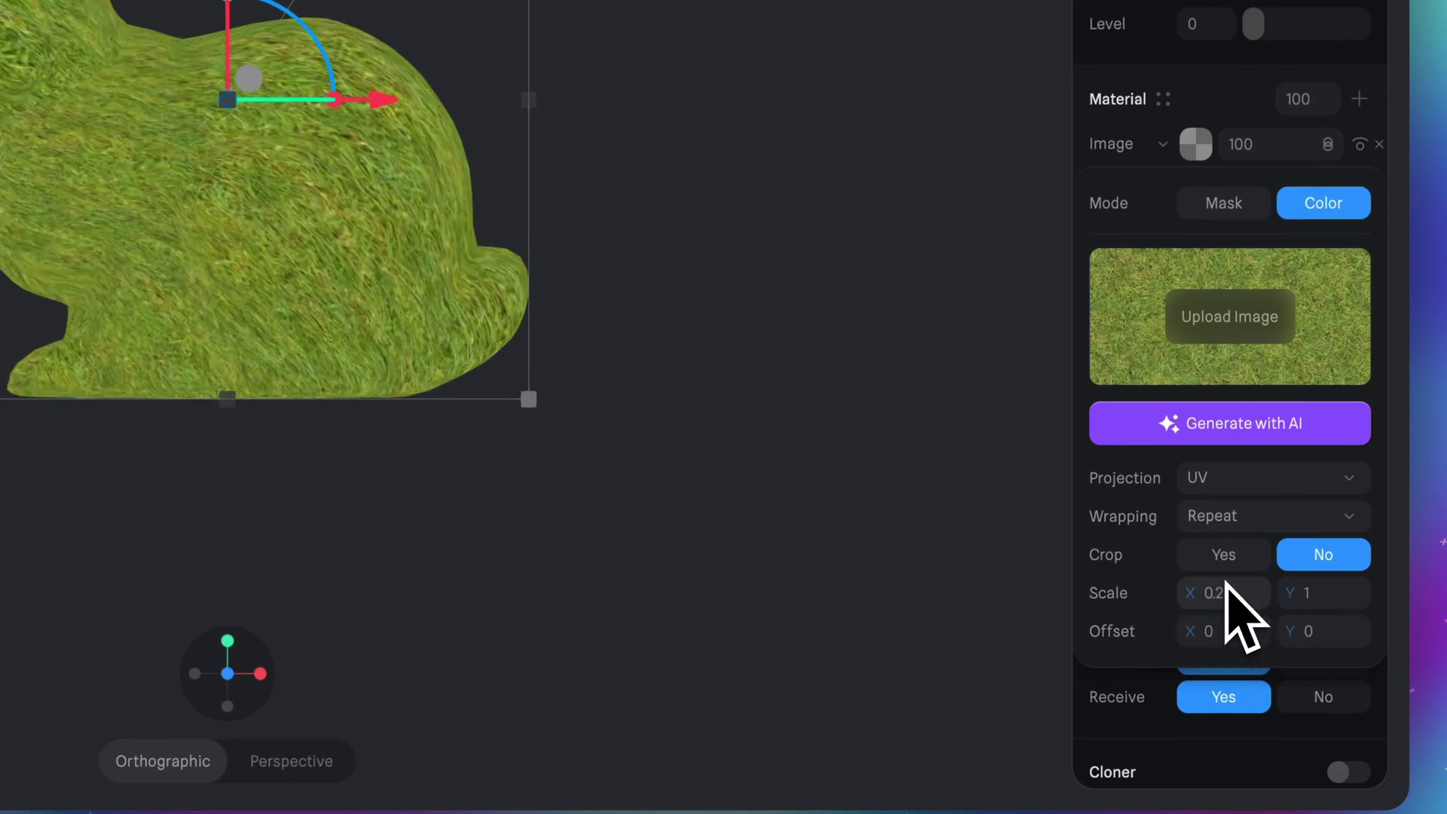
left_click(1293, 595)
type("0.25")
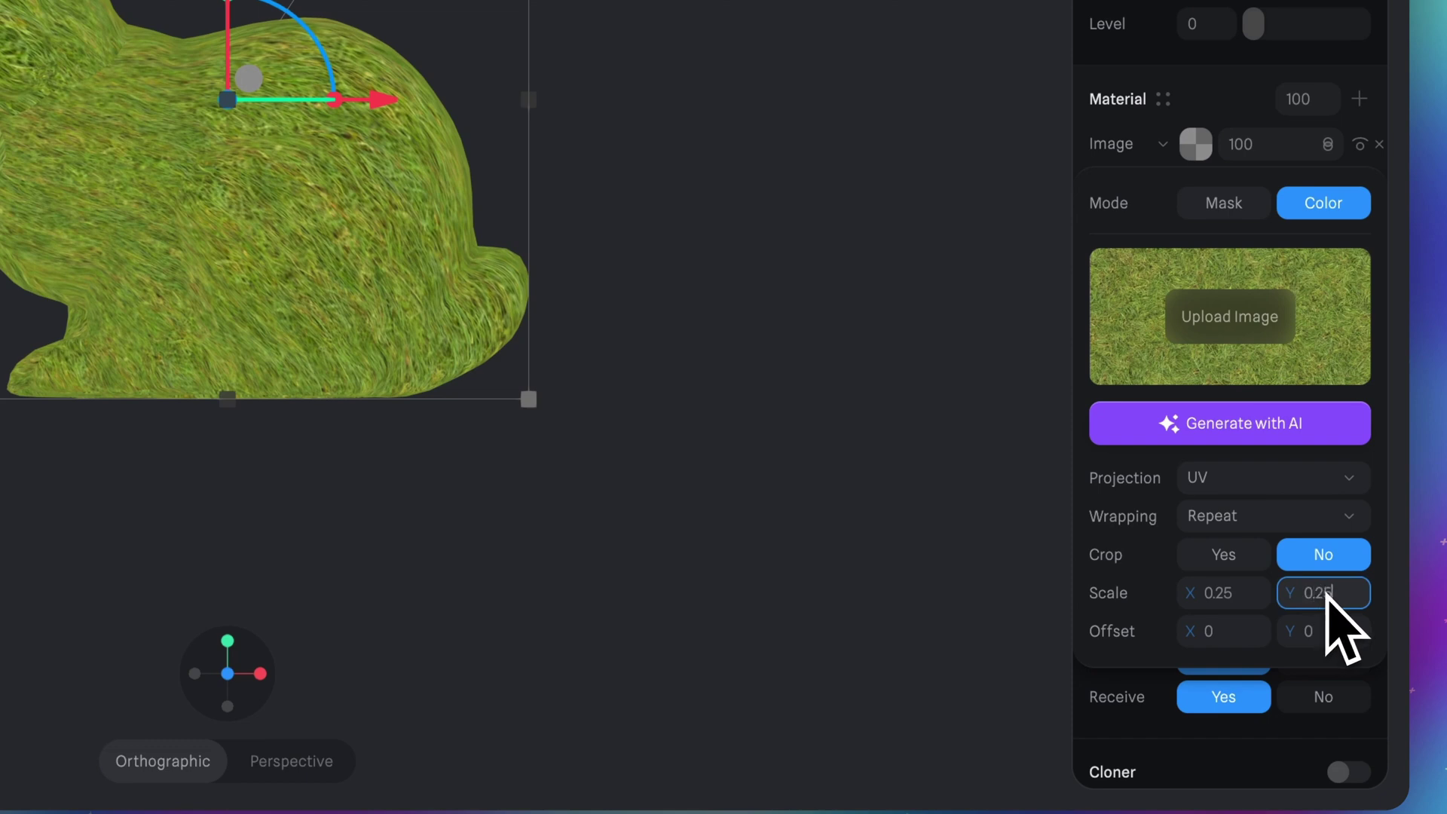
key("Return")
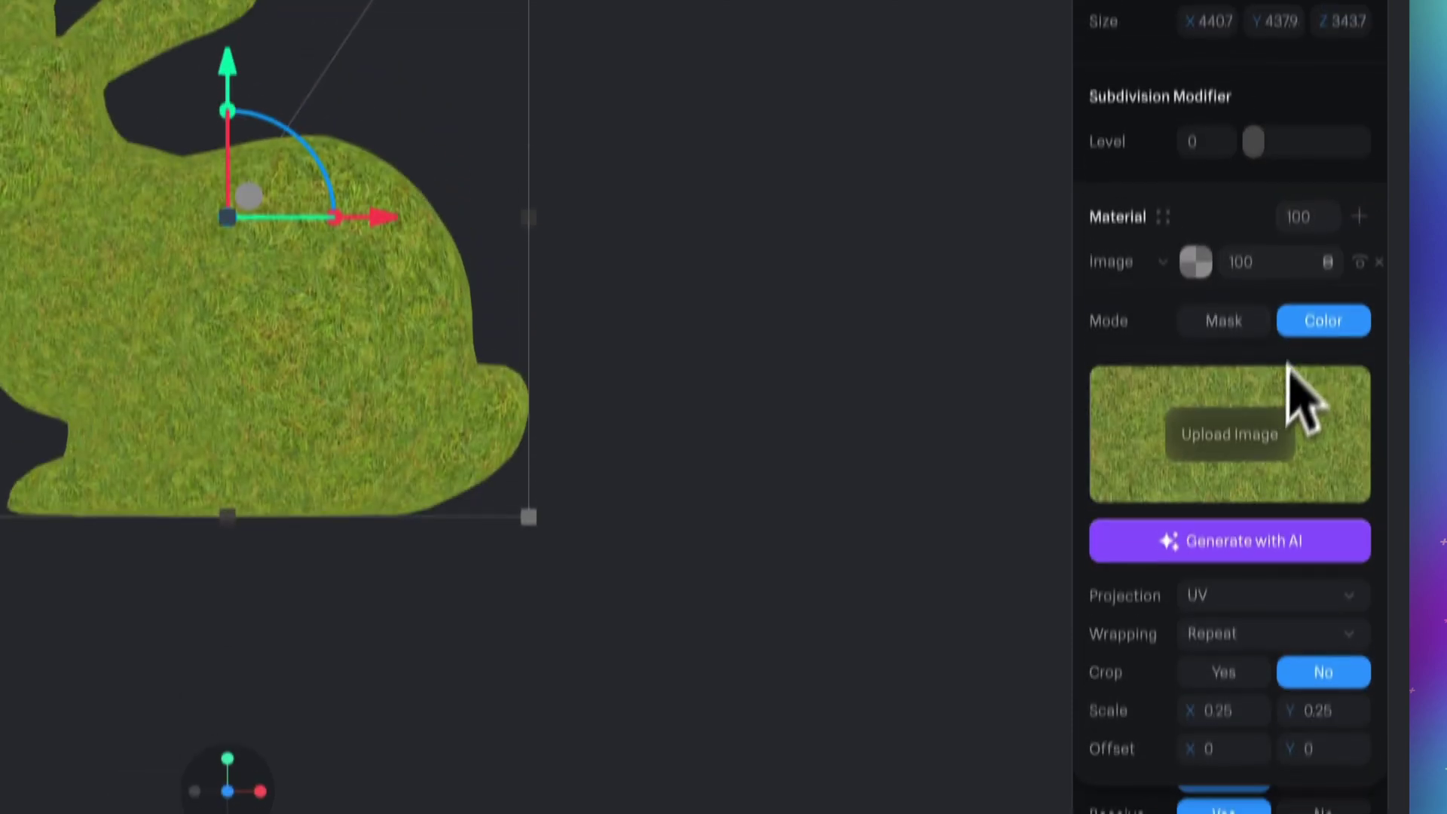
Hide the grass Image layer and use image_6 as the bump map at -0.20 intensity
left_click(1360, 145)
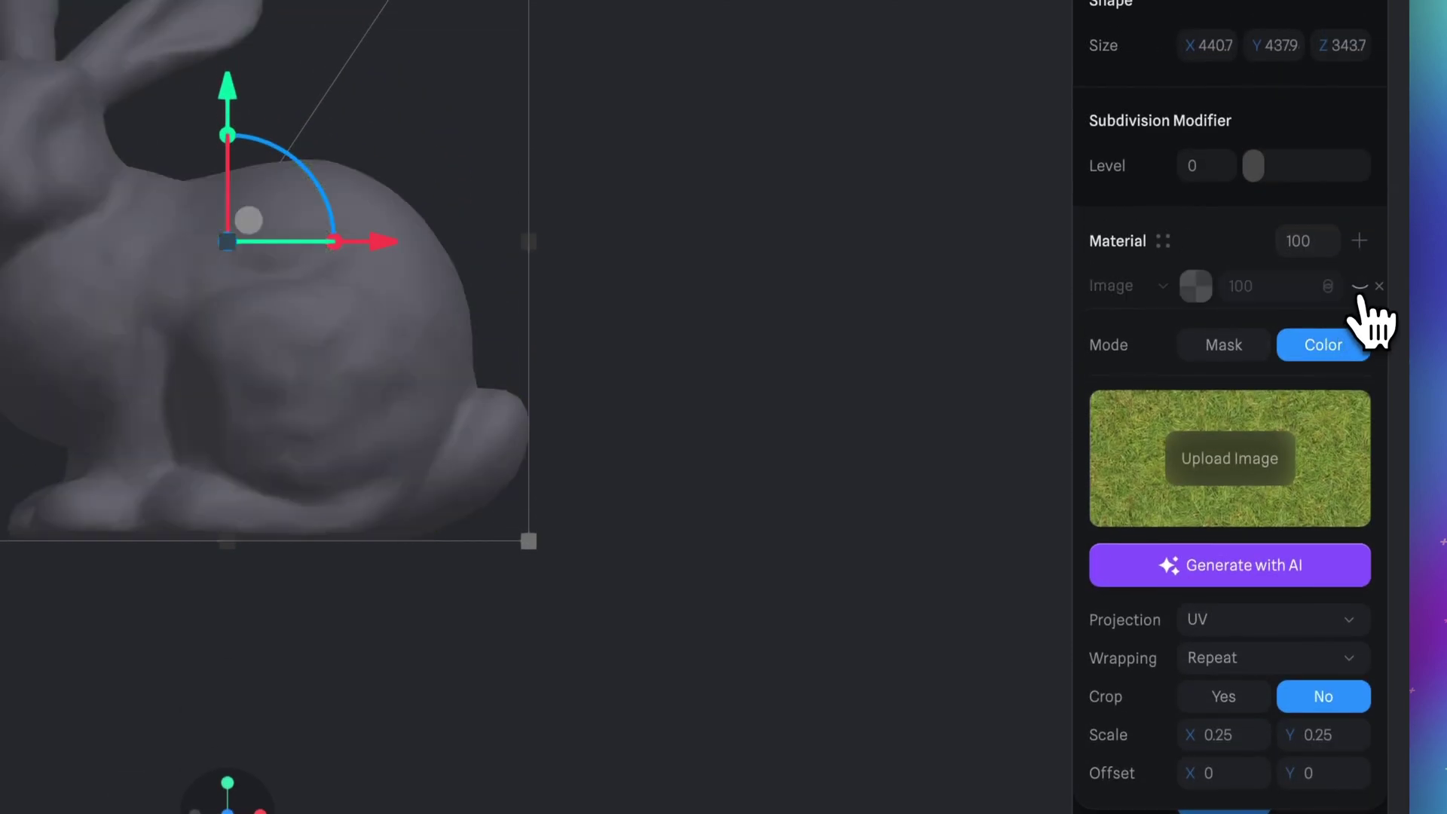
left_click(1255, 275)
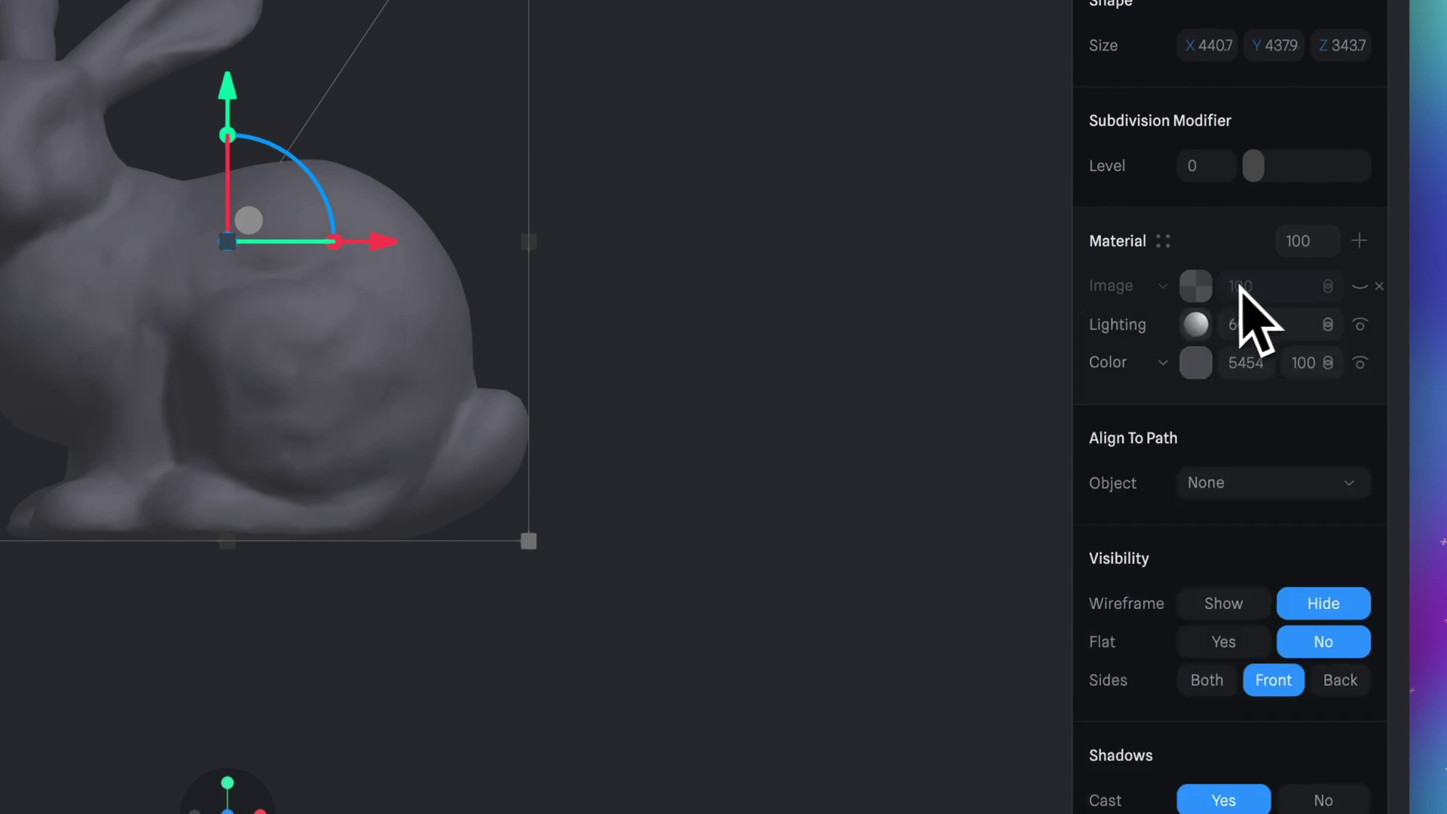
left_click(1198, 324)
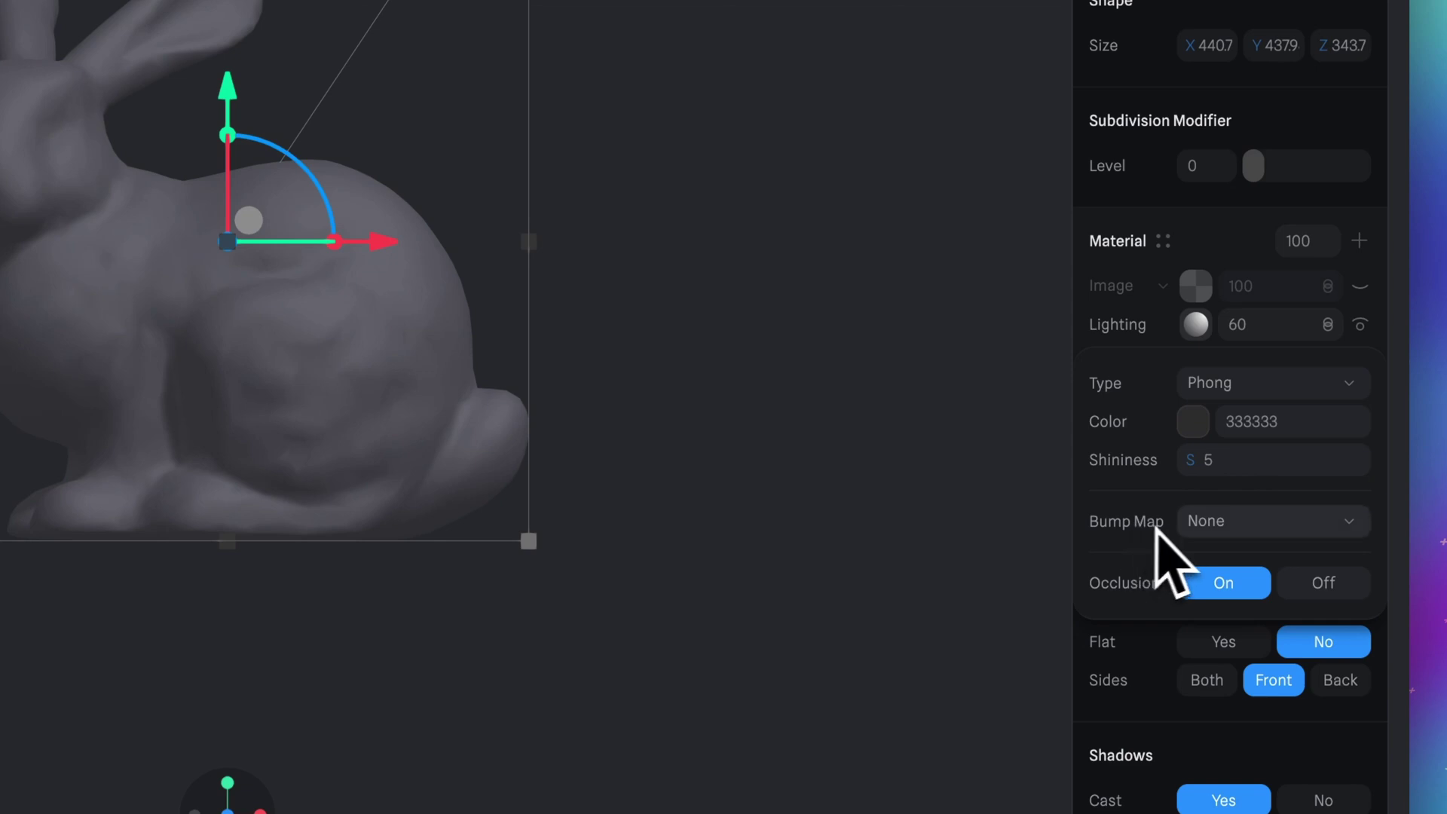
left_click(1202, 532)
left_click(1252, 574)
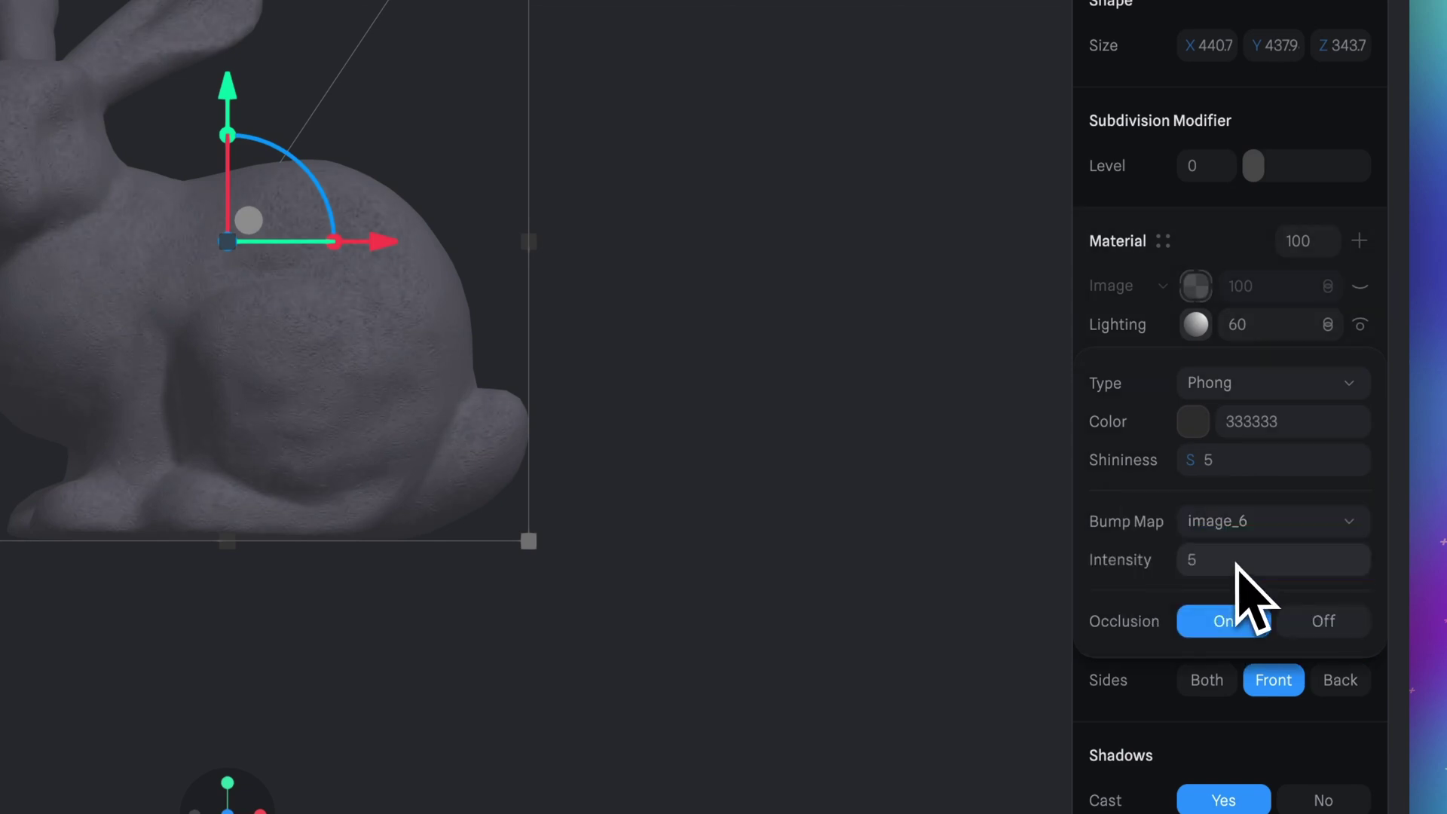
left_click(1230, 564)
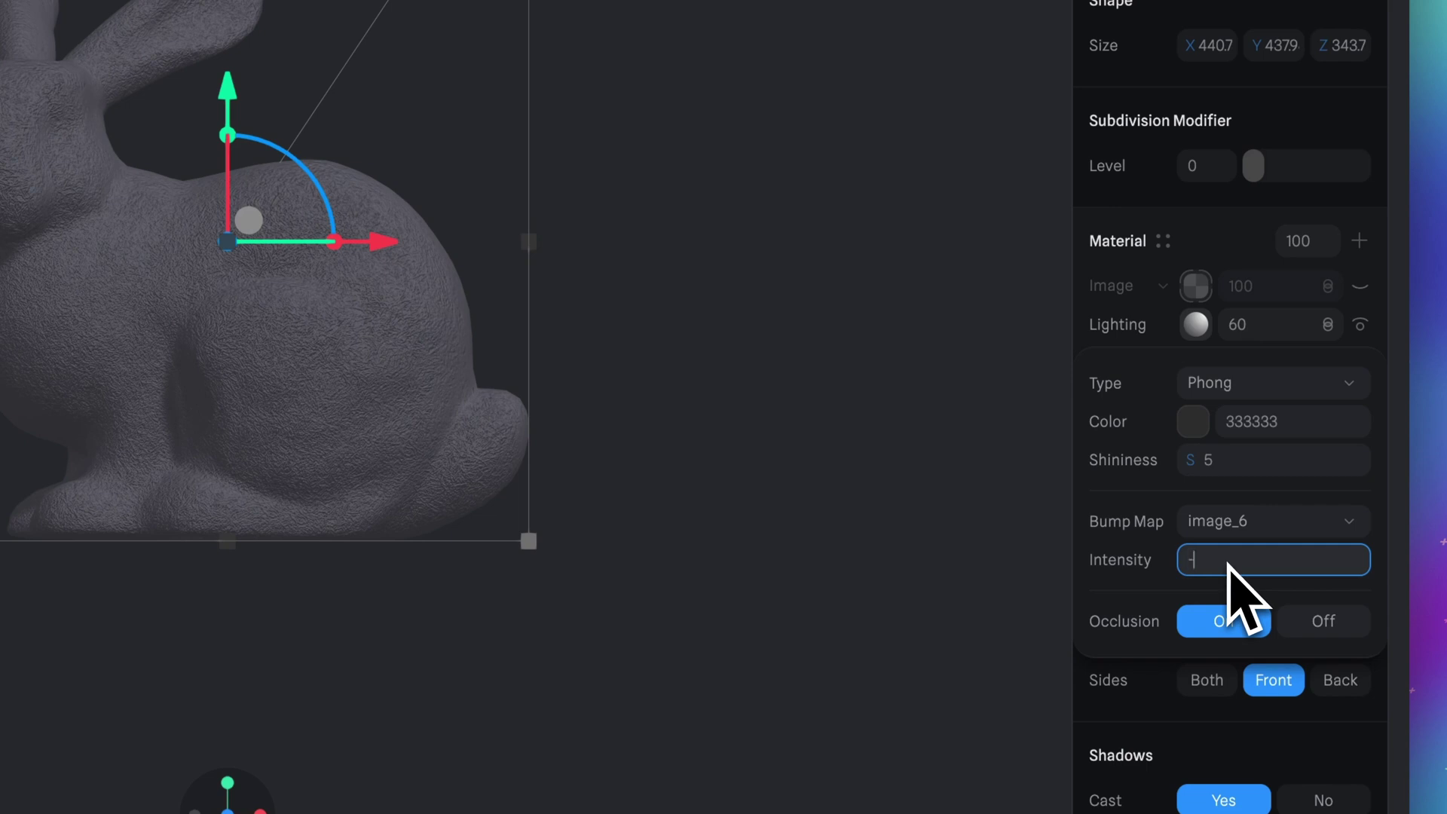
key("Return")
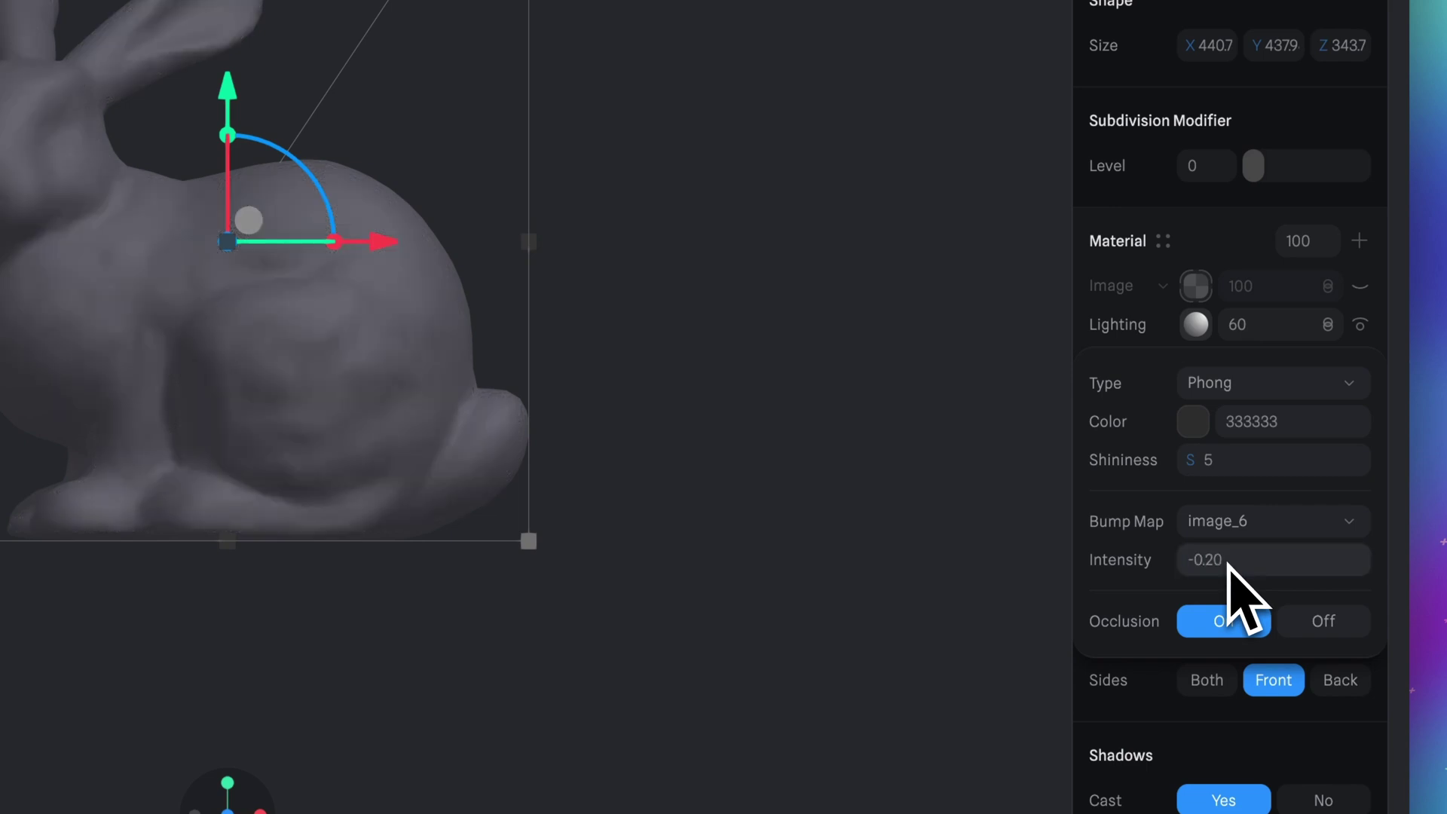
Set the Lighting layer strength to 100 and reset the view to frame the bunny
left_click(1257, 329)
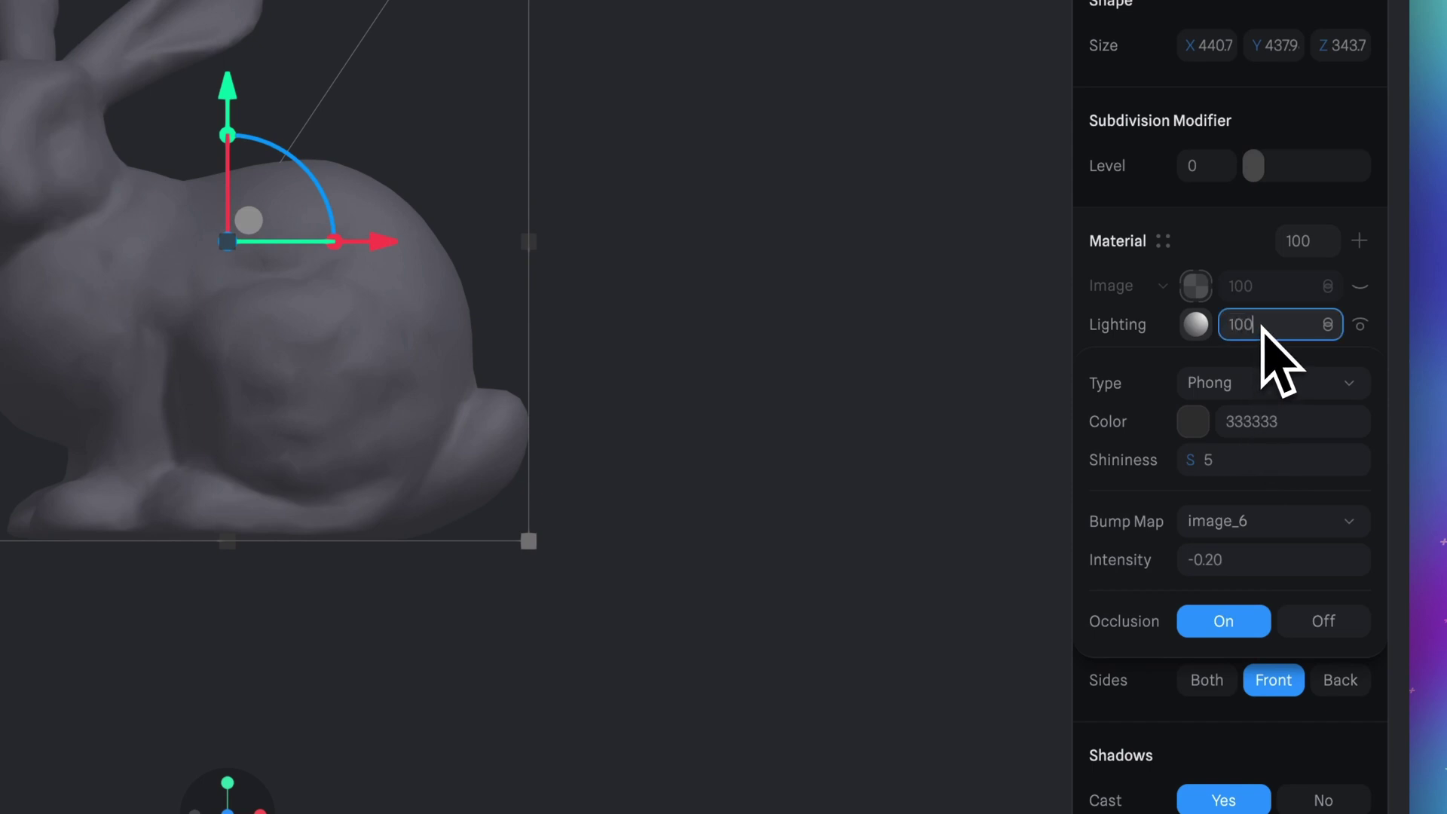
type("100")
key("Return")
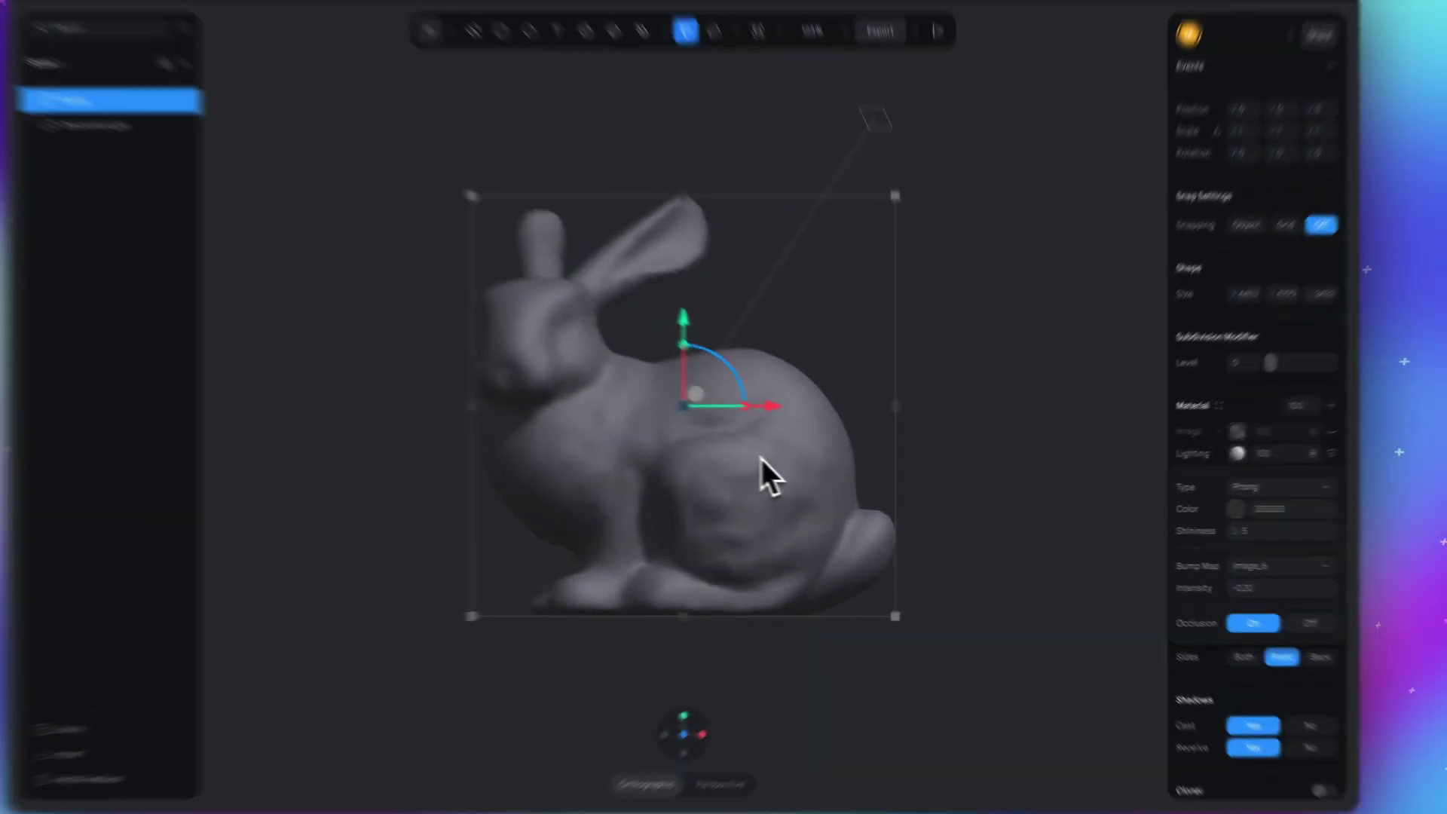
scroll(789, 464, "up", 5)
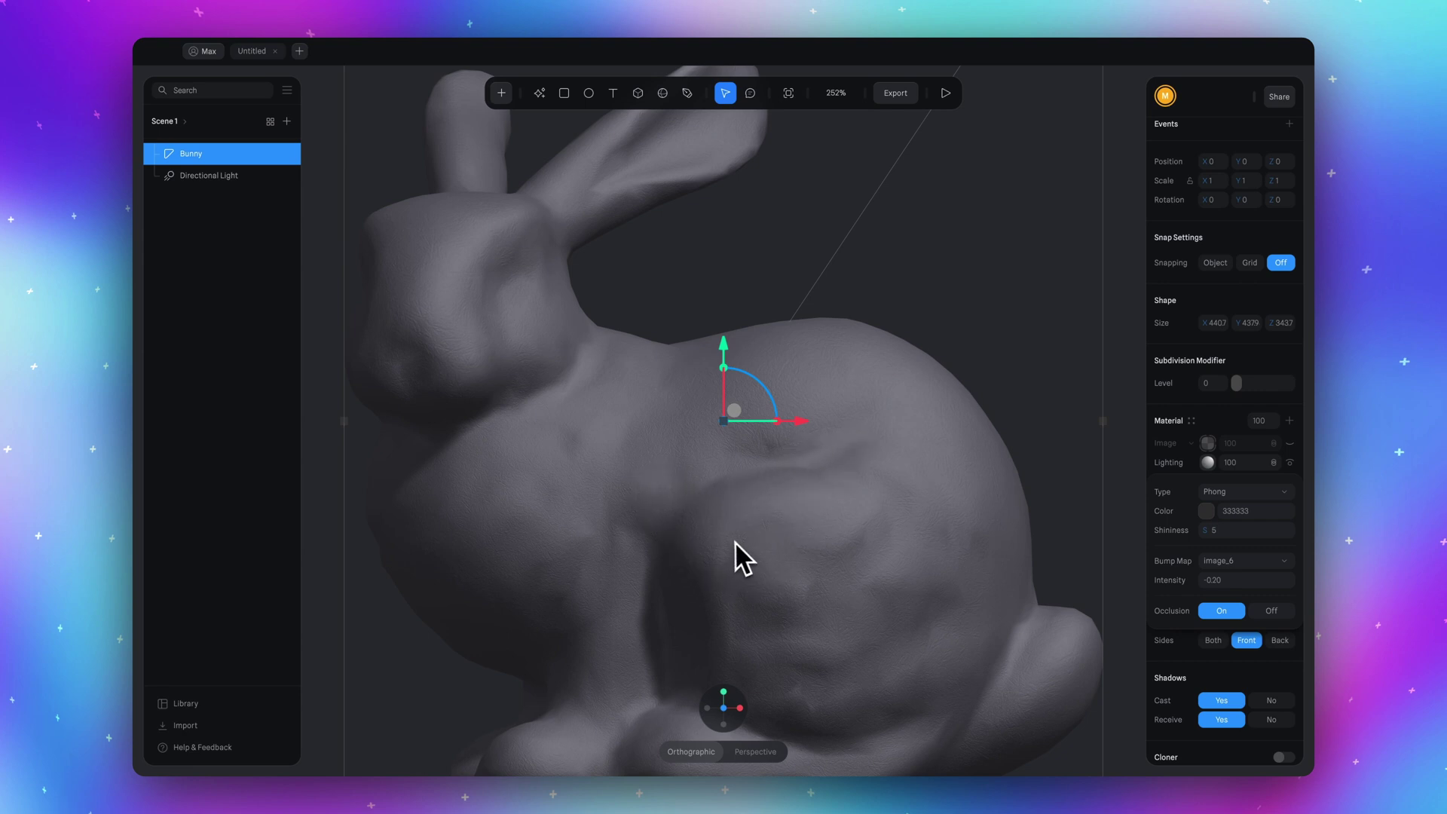
mouse_move(735, 599)
left_click(688, 708)
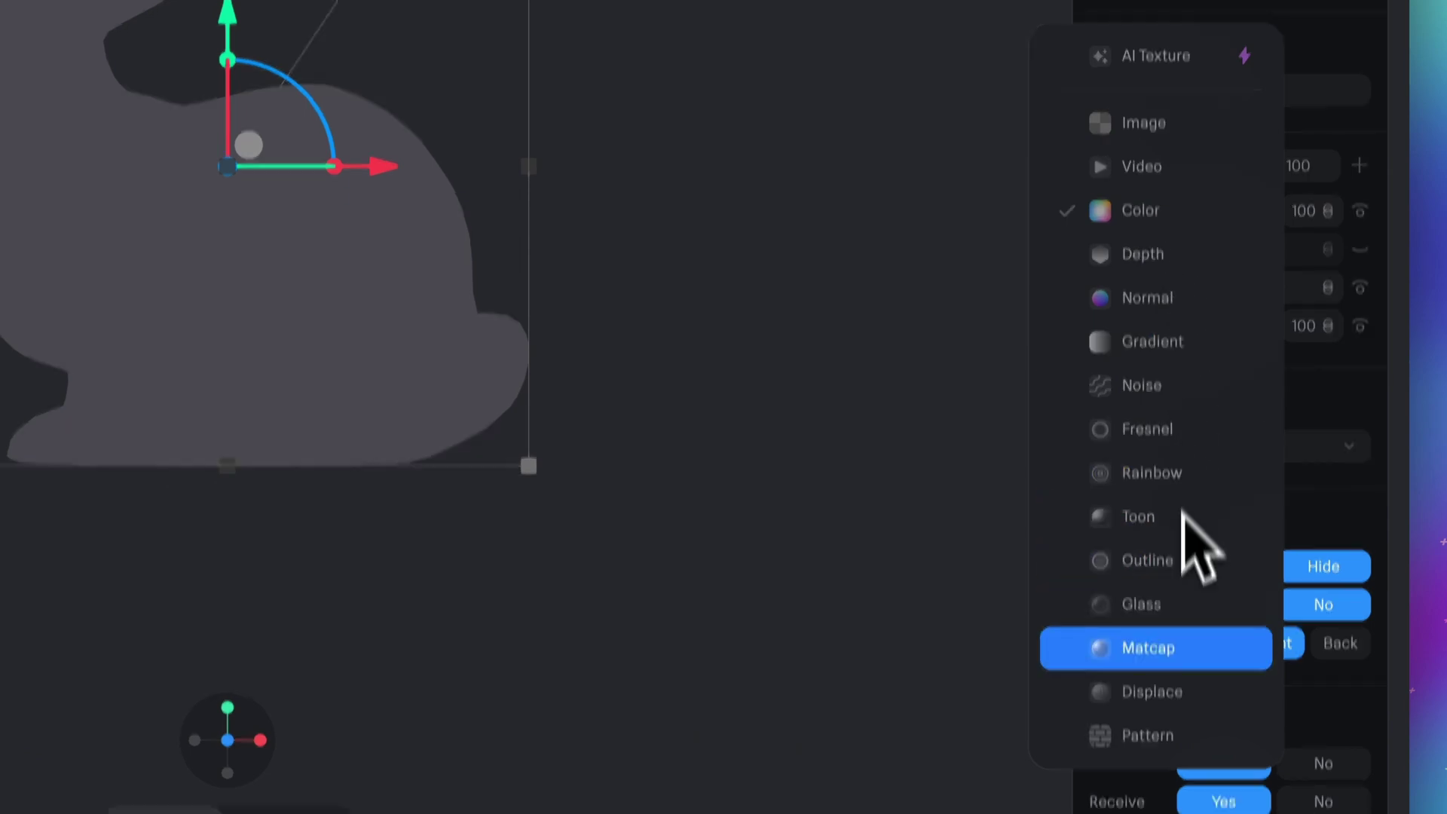
Make the new layer a Matcap using Matcap Roughness 3 with Screen blend mode
left_click(1182, 647)
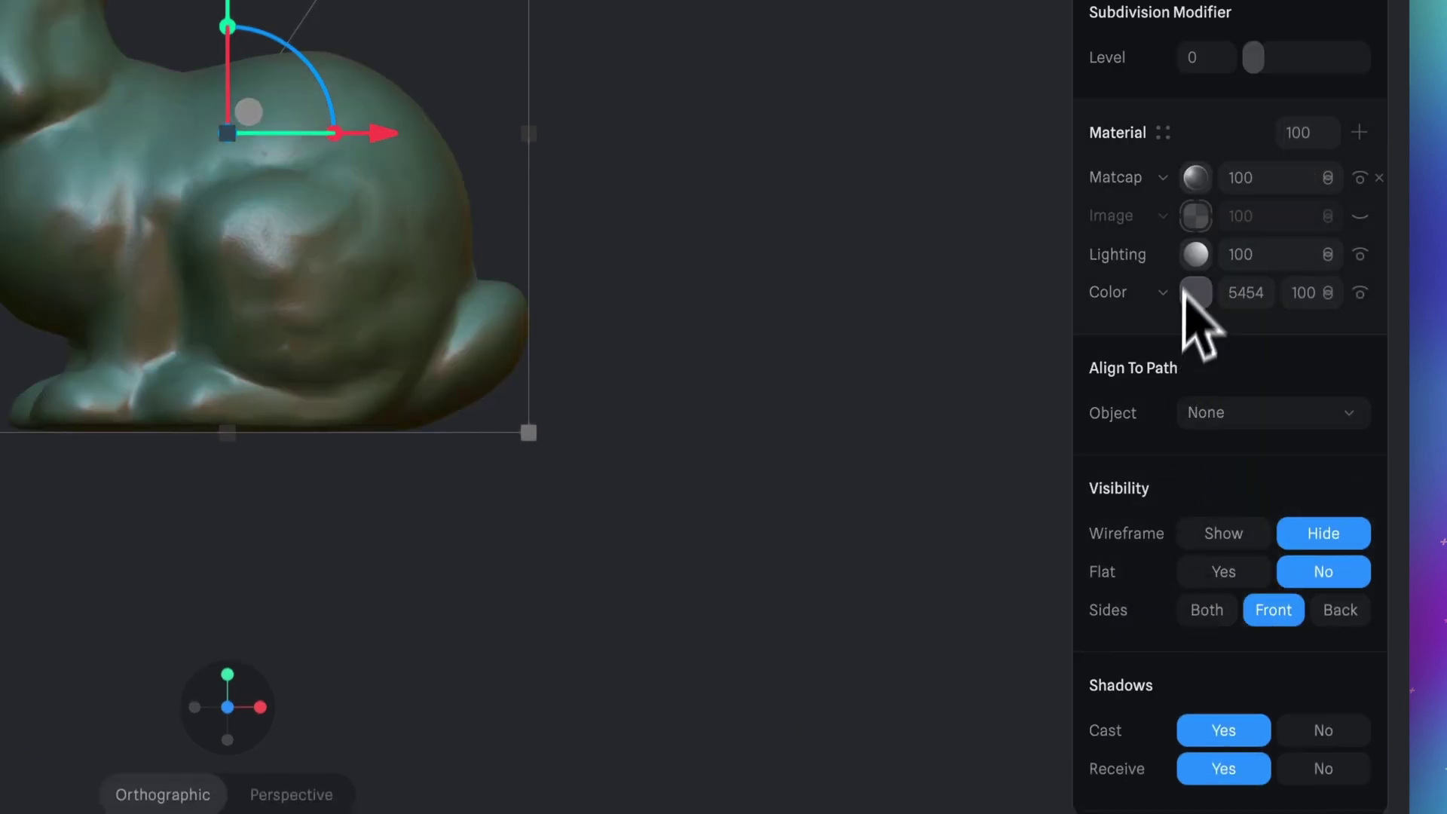
left_click(1194, 219)
scroll(1027, 275, "down", 15)
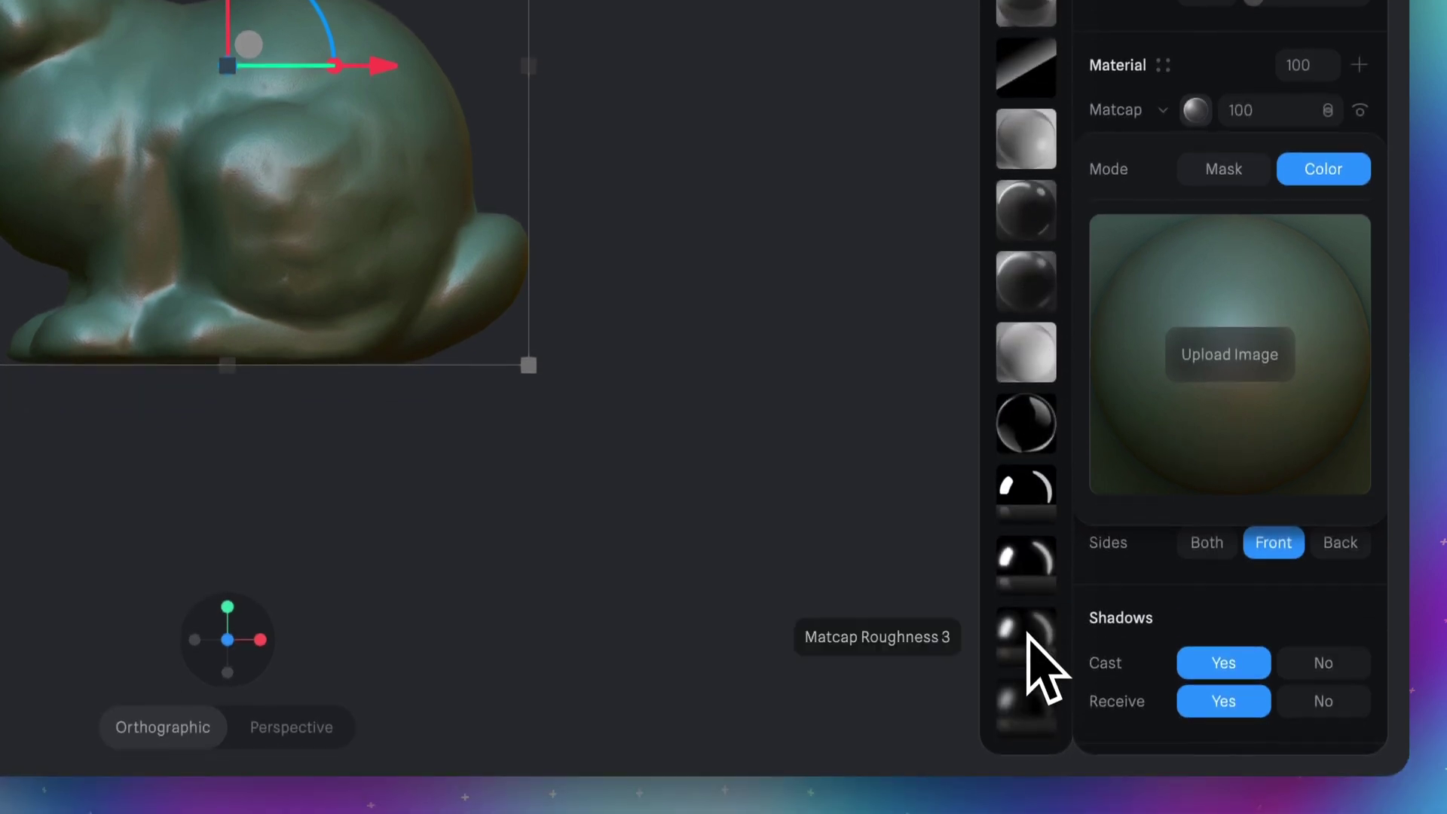
left_click(1026, 636)
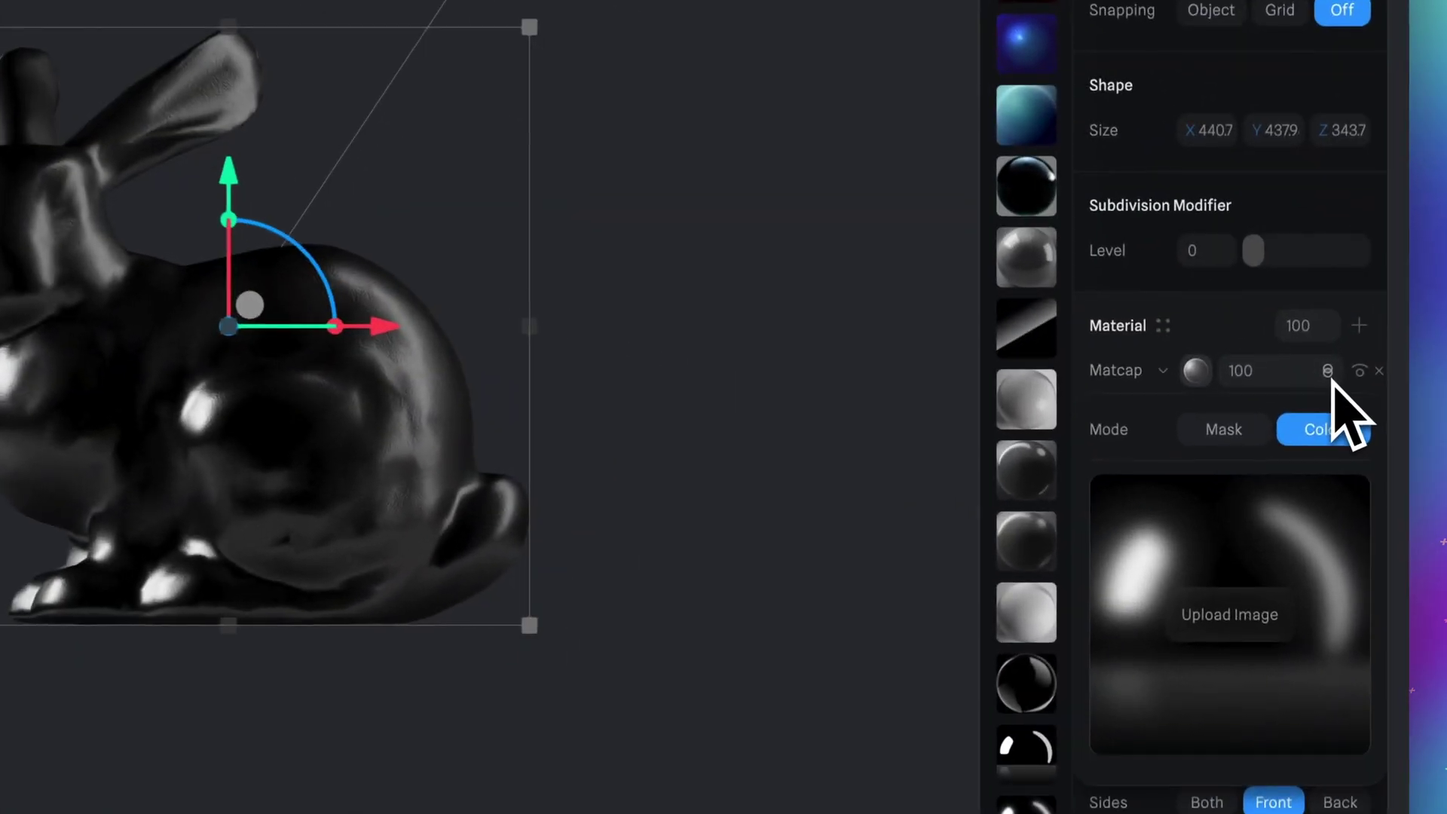
left_click(1274, 446)
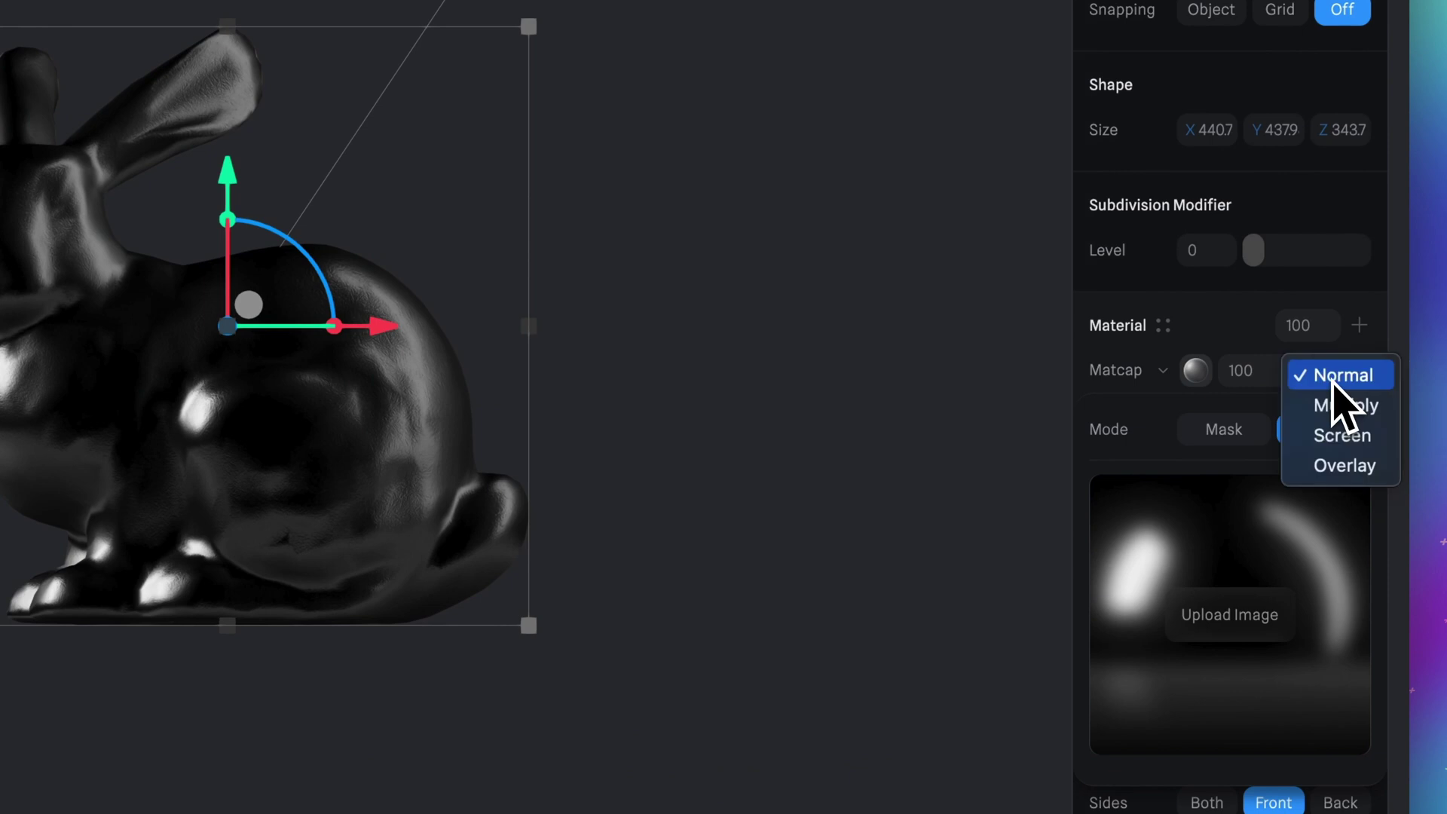
left_click(1343, 439)
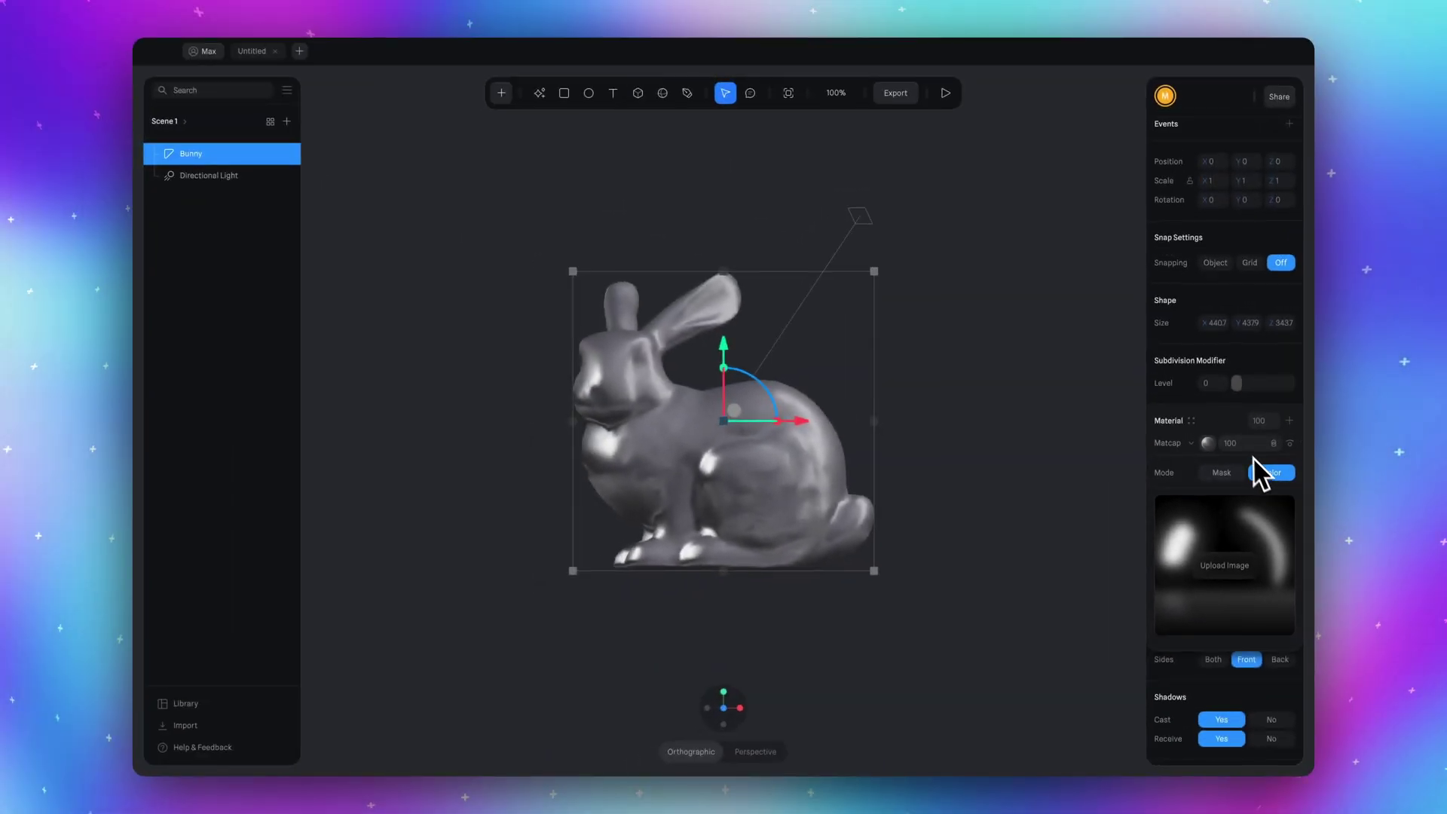
left_click(1242, 445)
Set the Color layer to vivid blue, about RGB(46, 44, 203)
left_click(1212, 501)
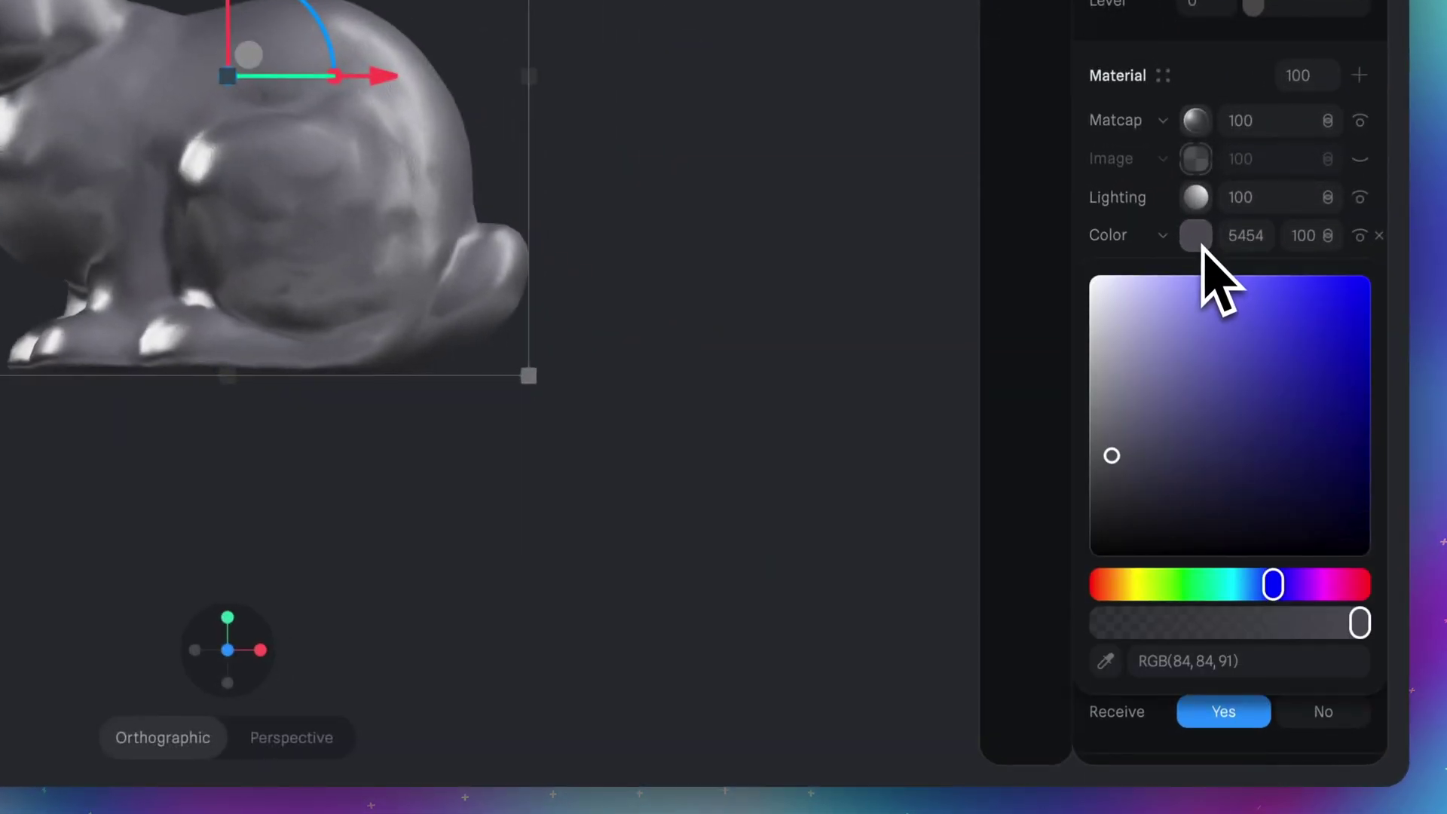
left_click(1231, 607)
left_click_drag(1244, 449, 1285, 337)
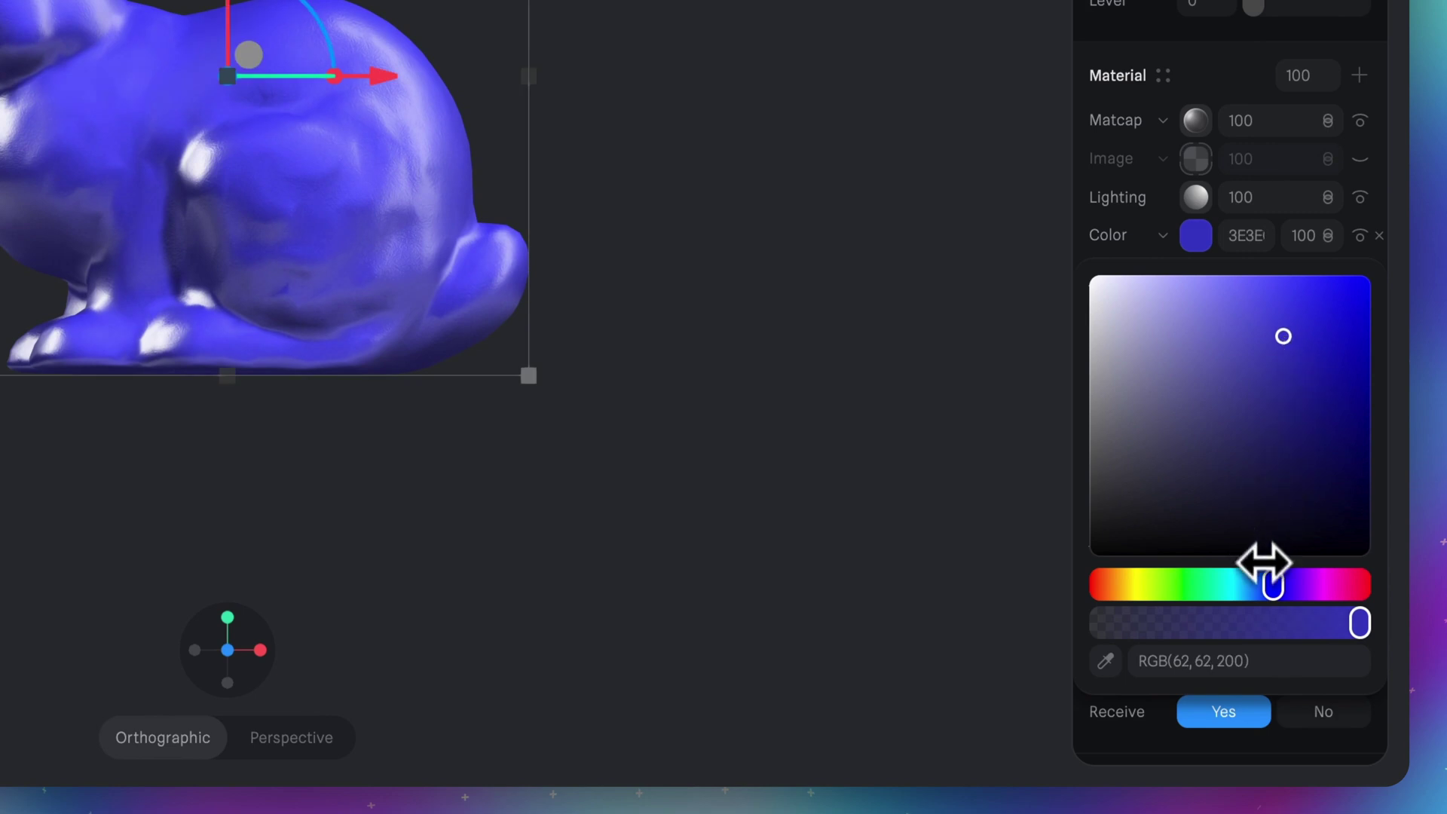
left_click_drag(1266, 573, 1274, 587)
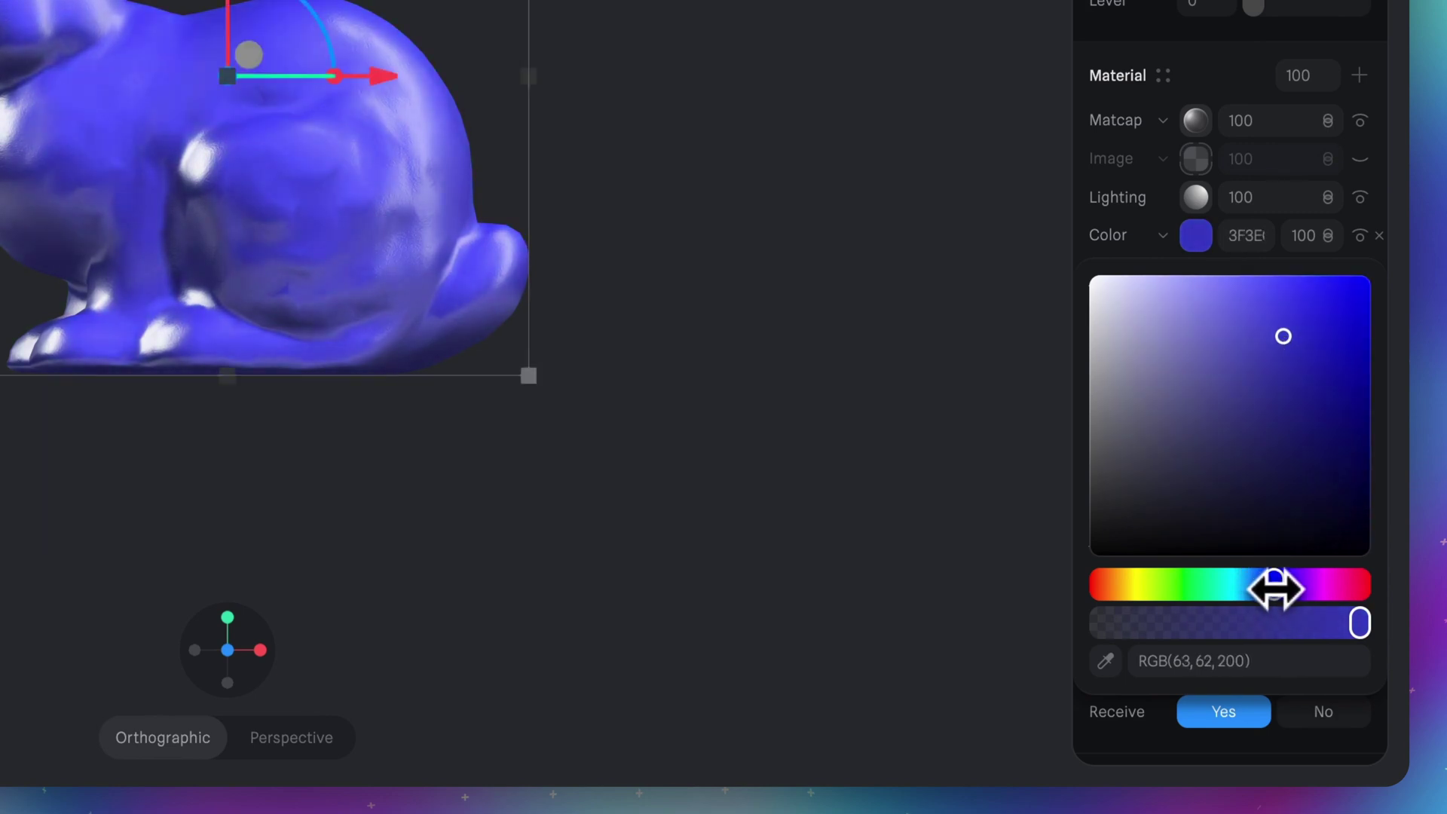
mouse_move(1311, 315)
left_mouse_down()
mouse_move(1309, 354)
mouse_move(1315, 323)
mouse_move(1310, 335)
left_mouse_up()
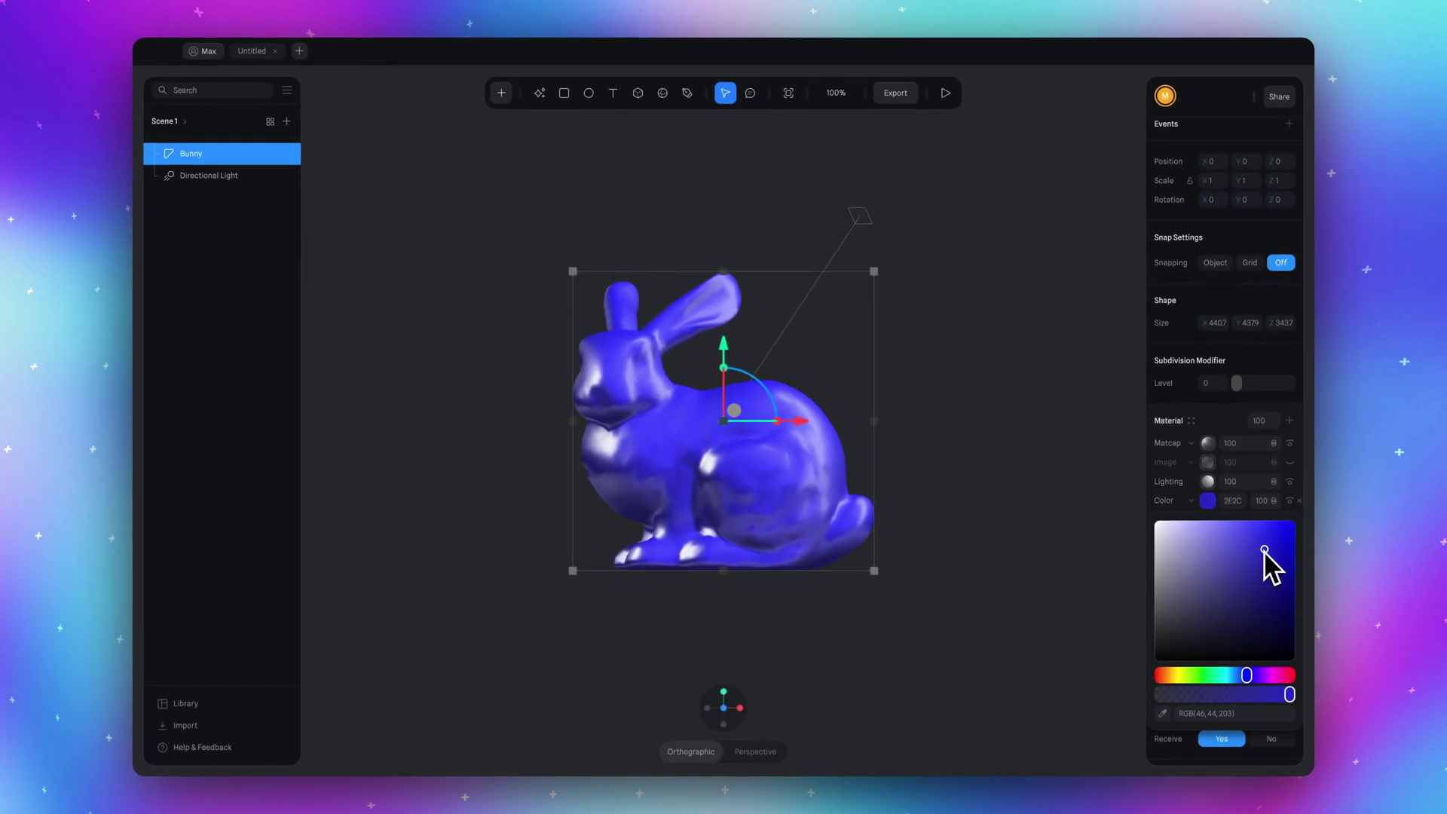
left_click(1104, 529)
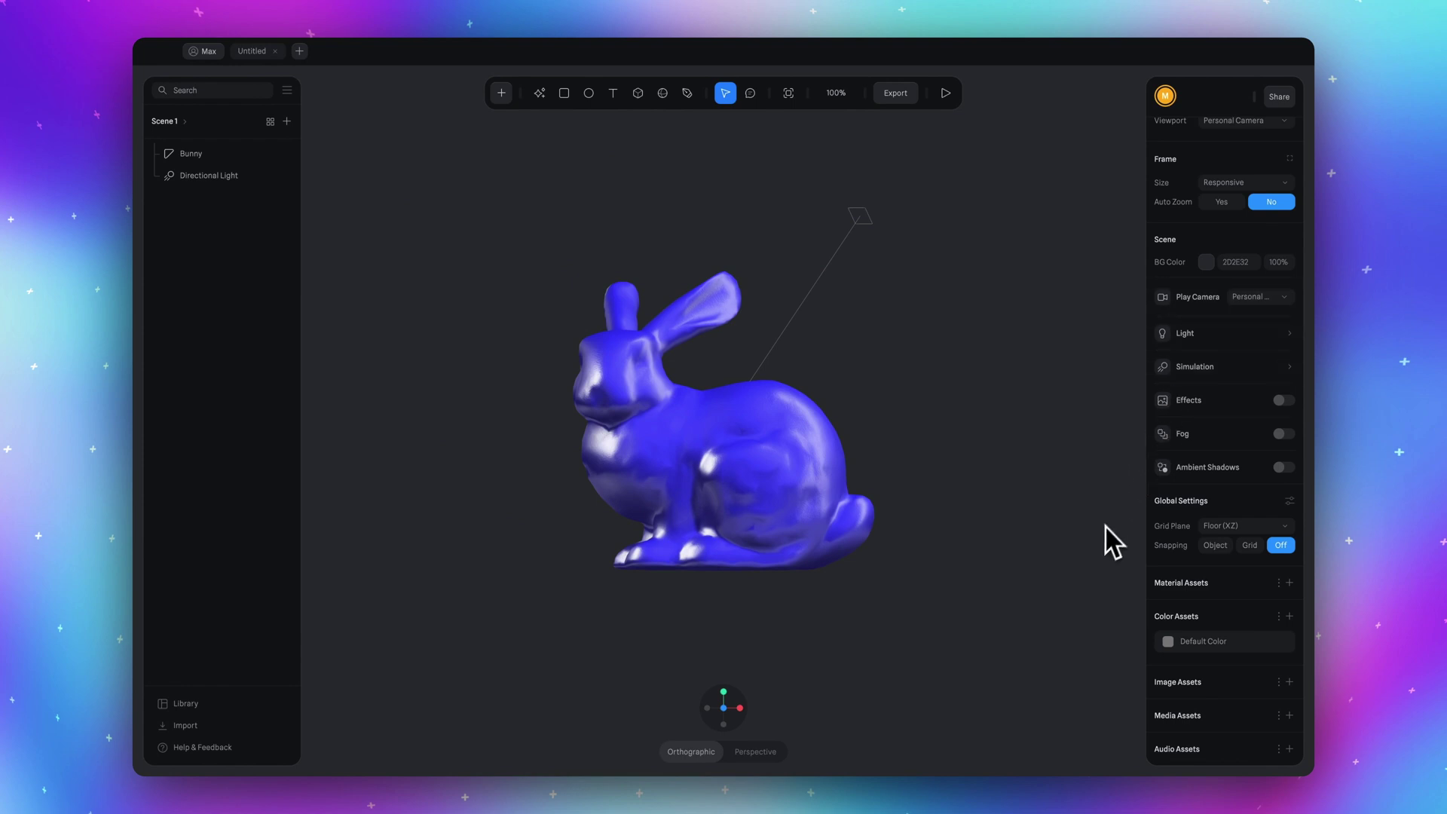
Set the scene BG Color to white FFFFFF, then reselect the bunny
left_click(1205, 262)
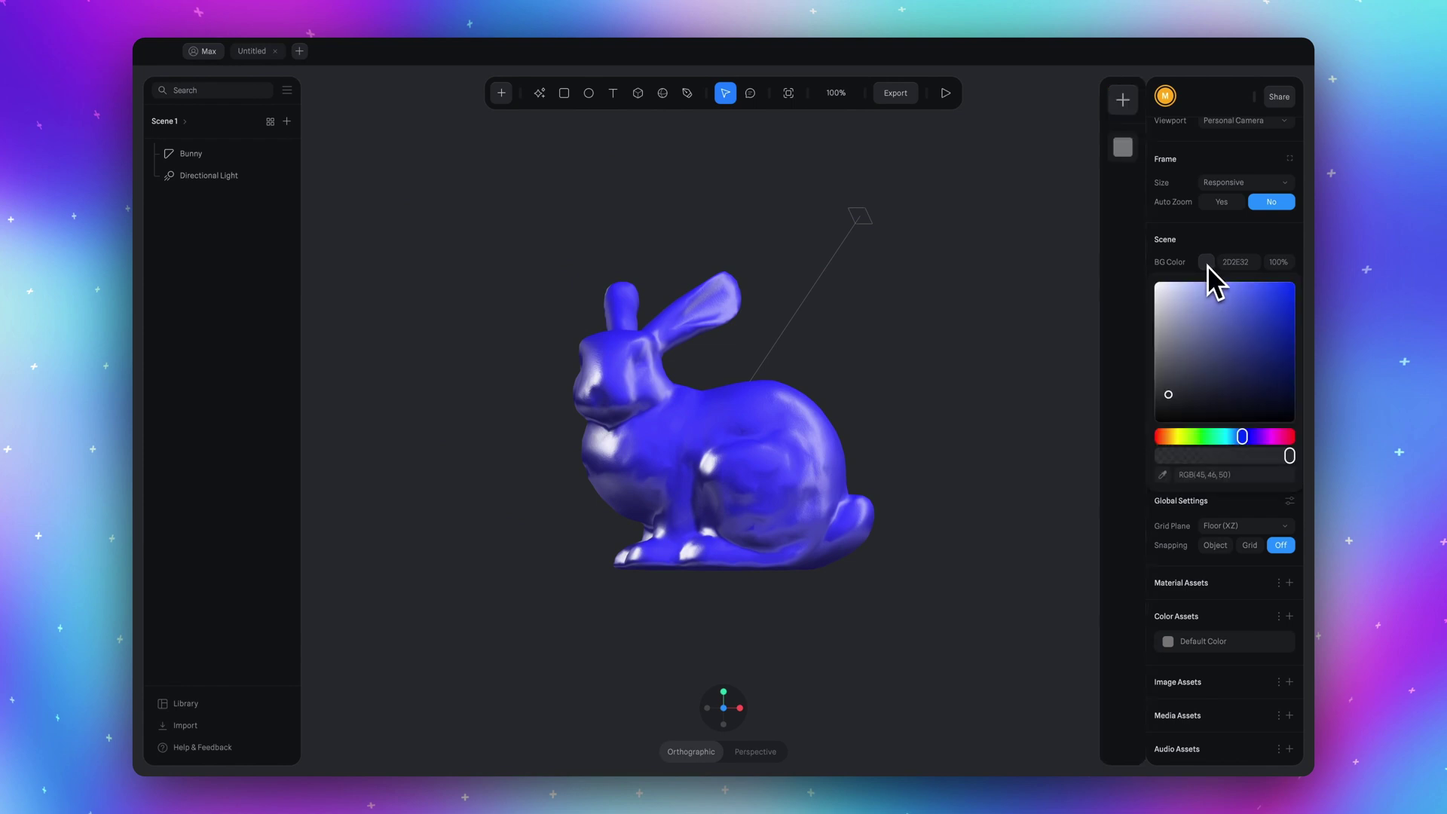
left_click_drag(1197, 284, 1153, 281)
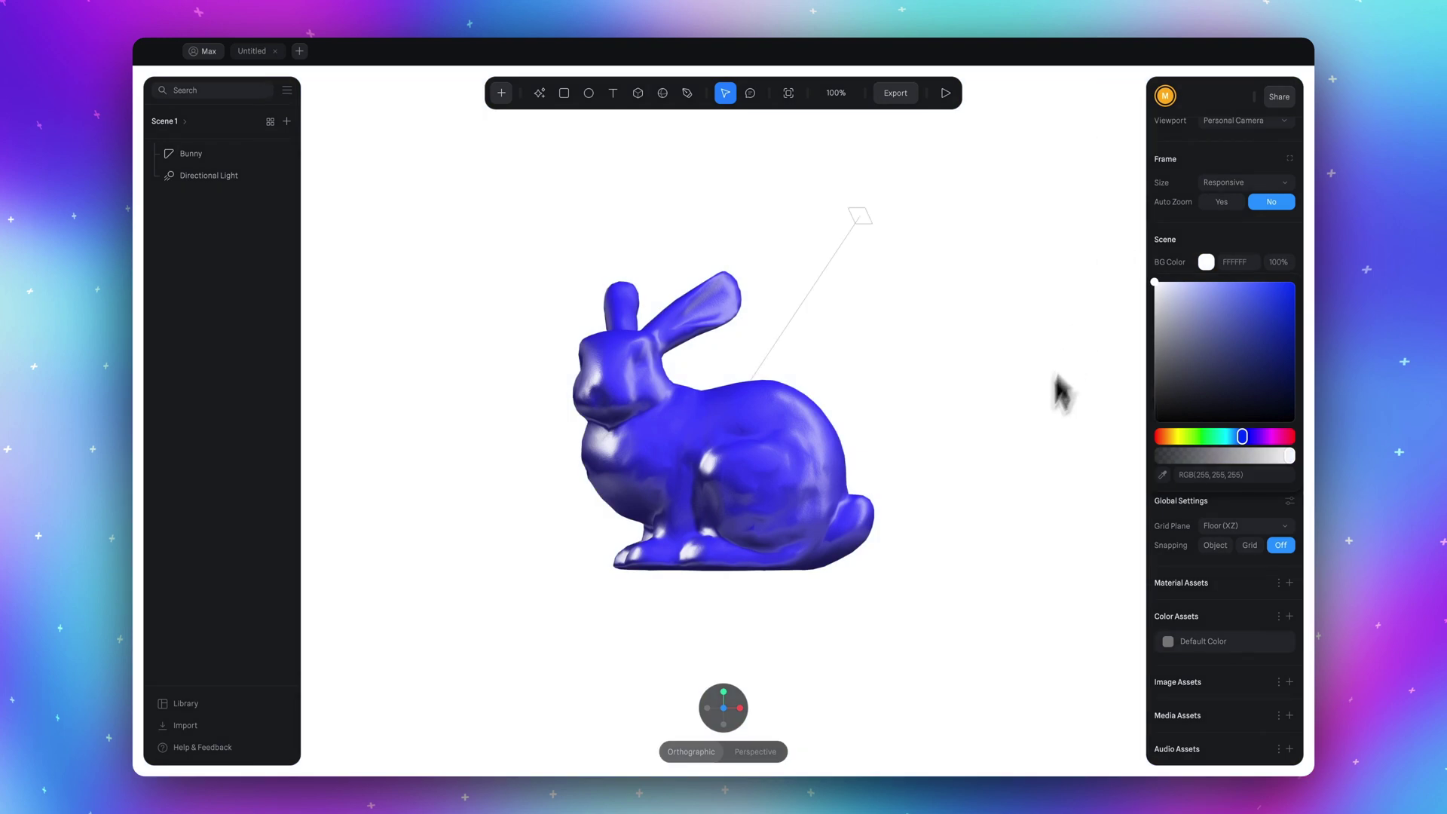
left_click(1001, 522)
left_click(812, 508)
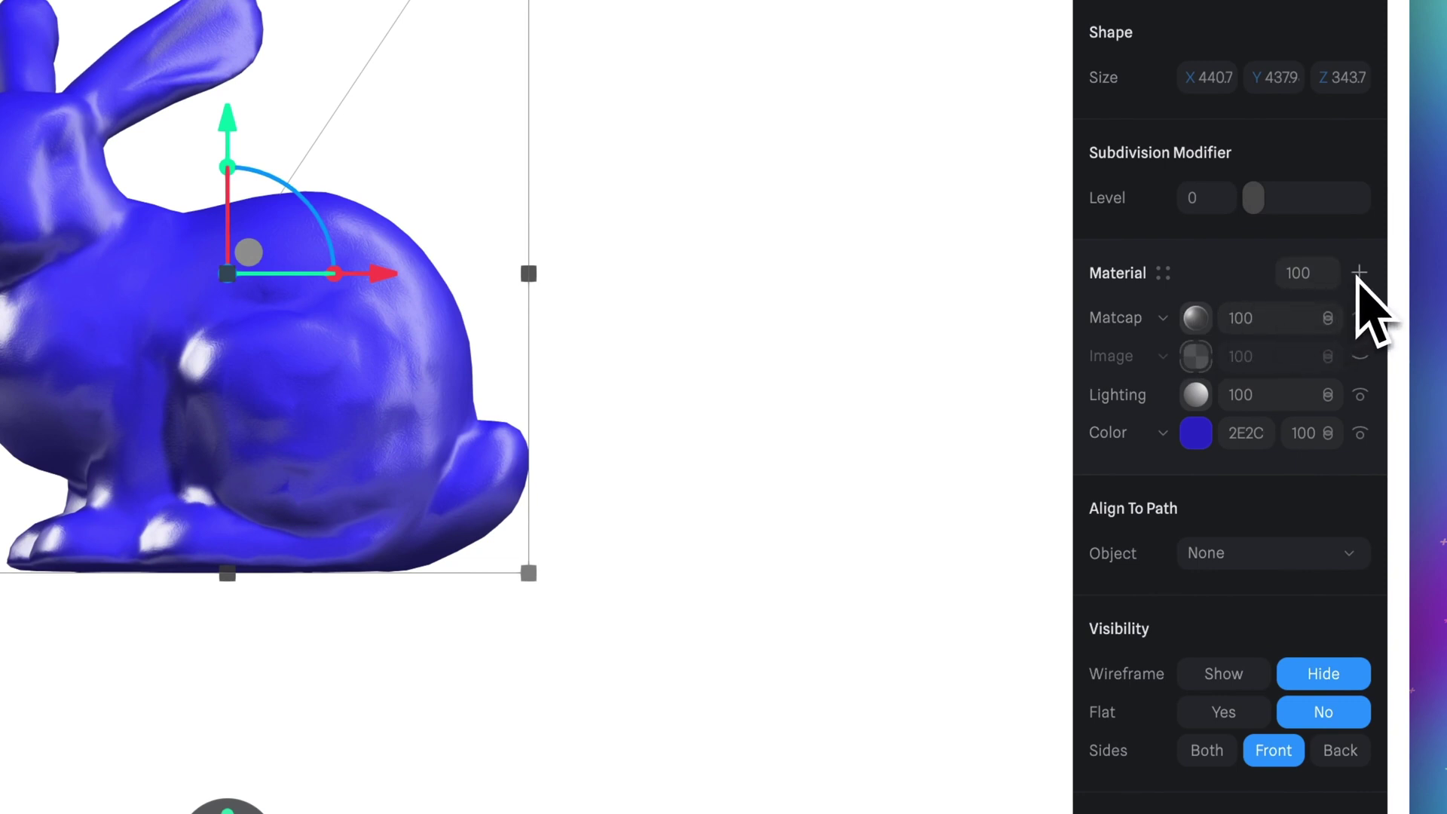
Stack a new Fresnel layer atop the bunny's material using Screen blending
left_click(1359, 274)
left_click(1204, 319)
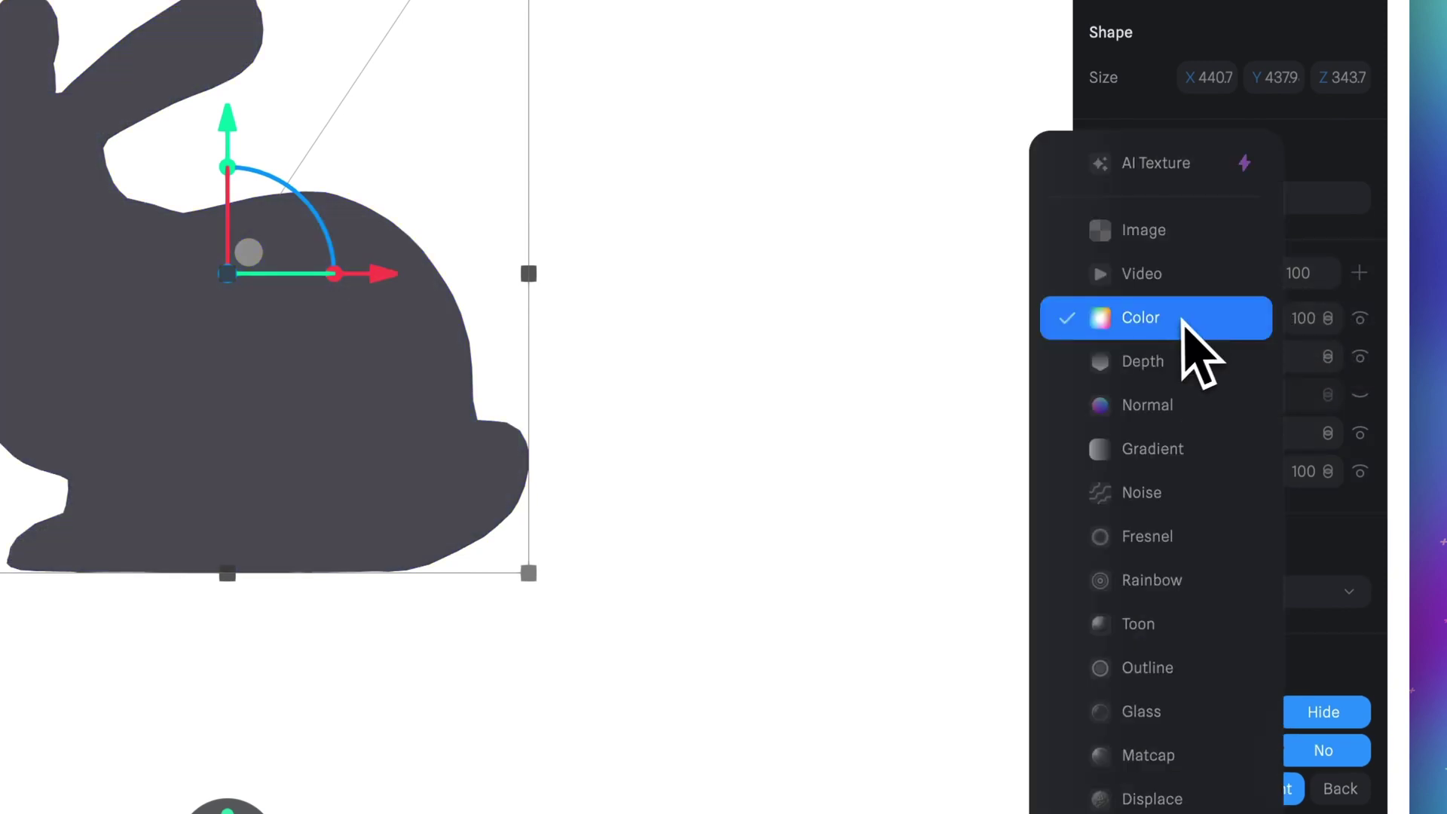
left_click(1181, 538)
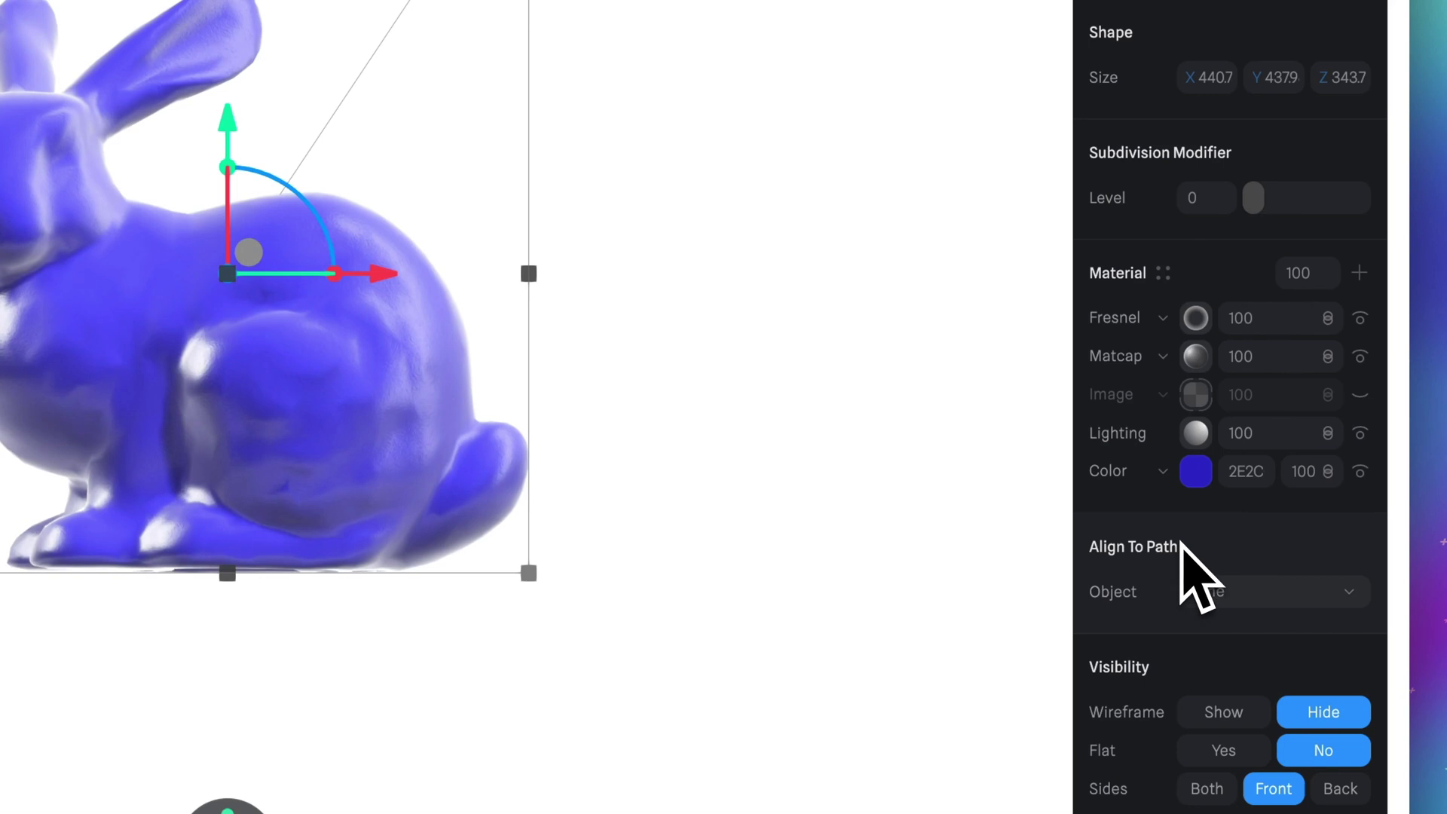
left_click(1328, 319)
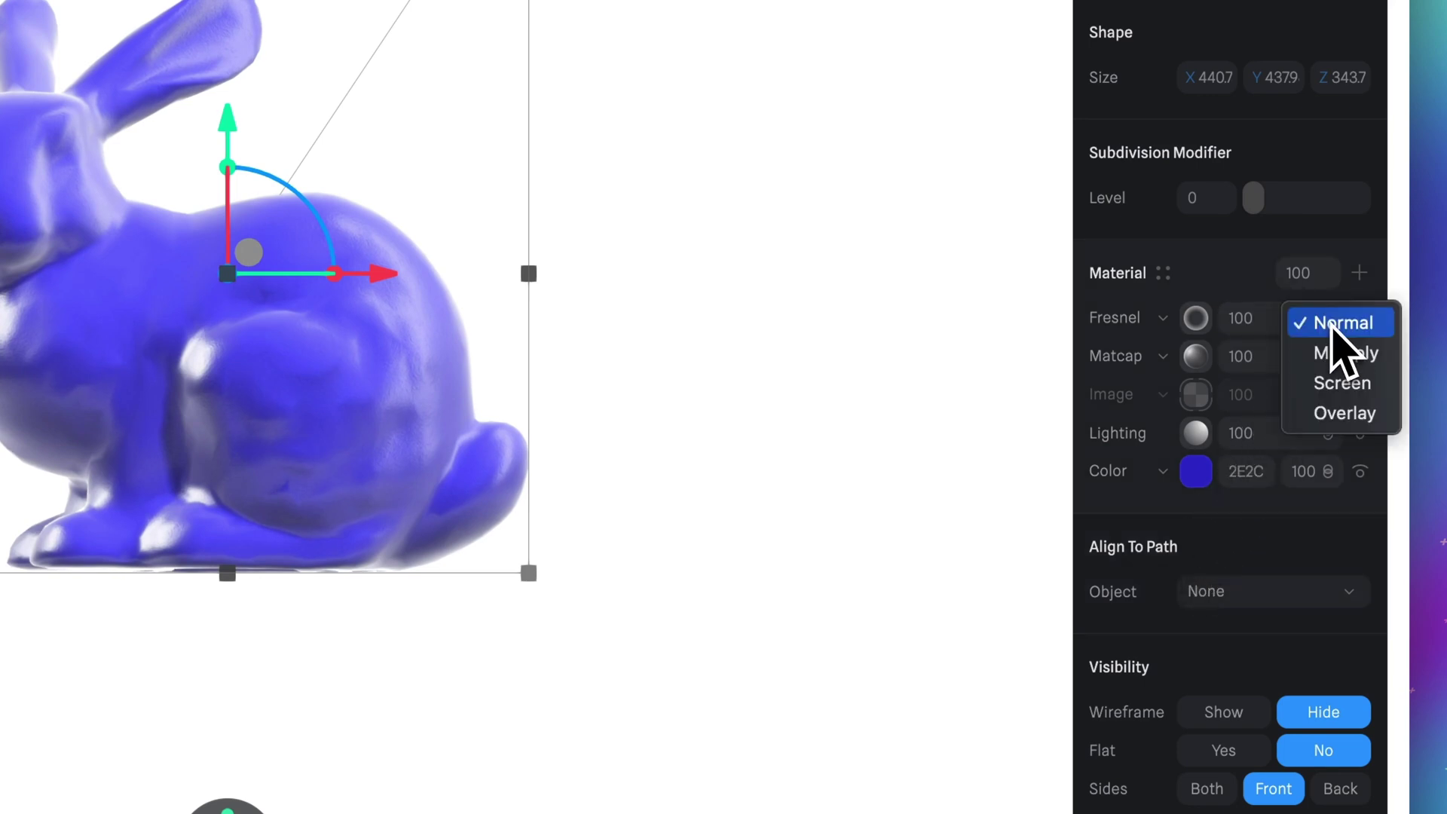
left_click(1343, 386)
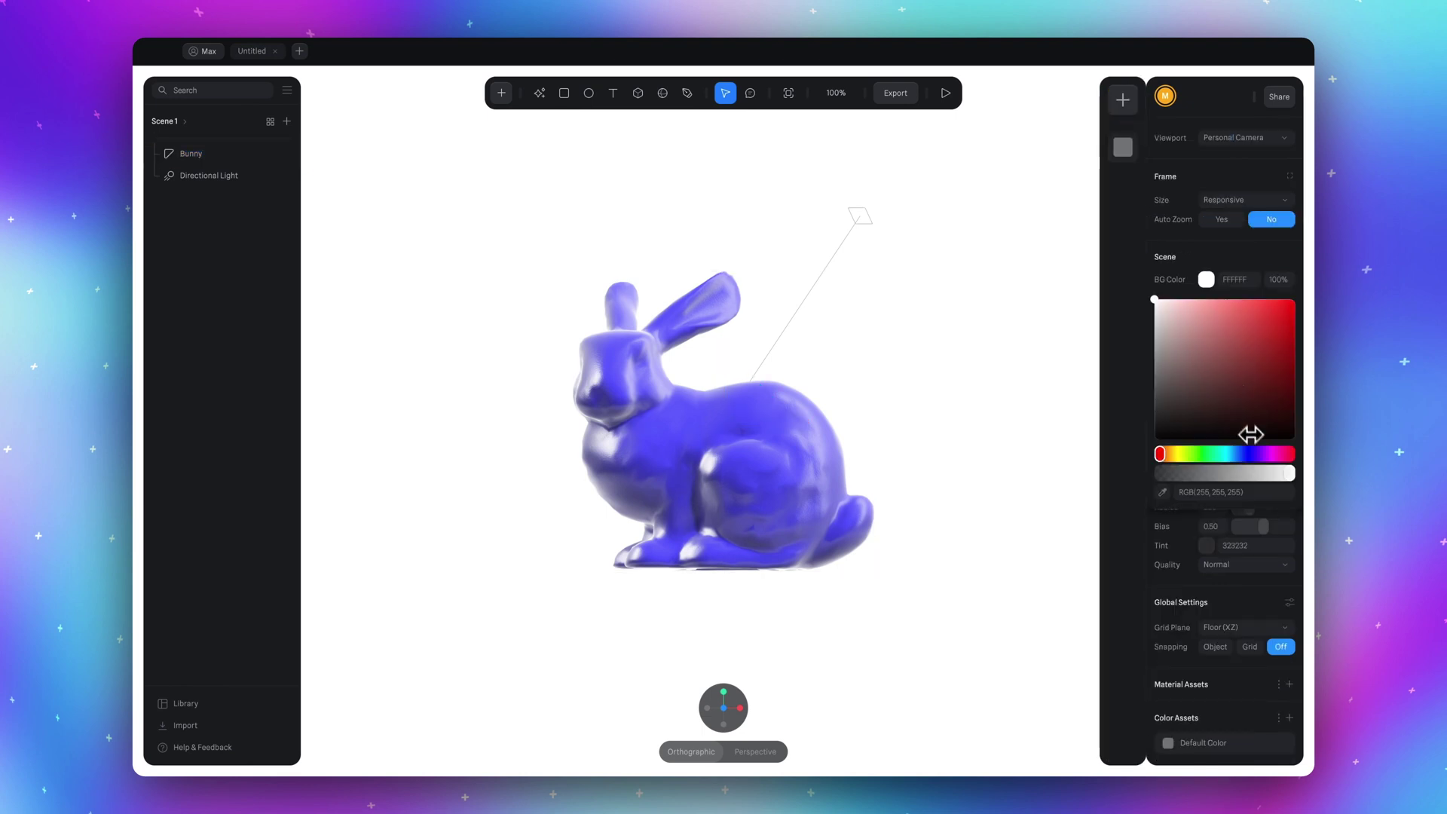
left_click_drag(1247, 430, 1263, 442)
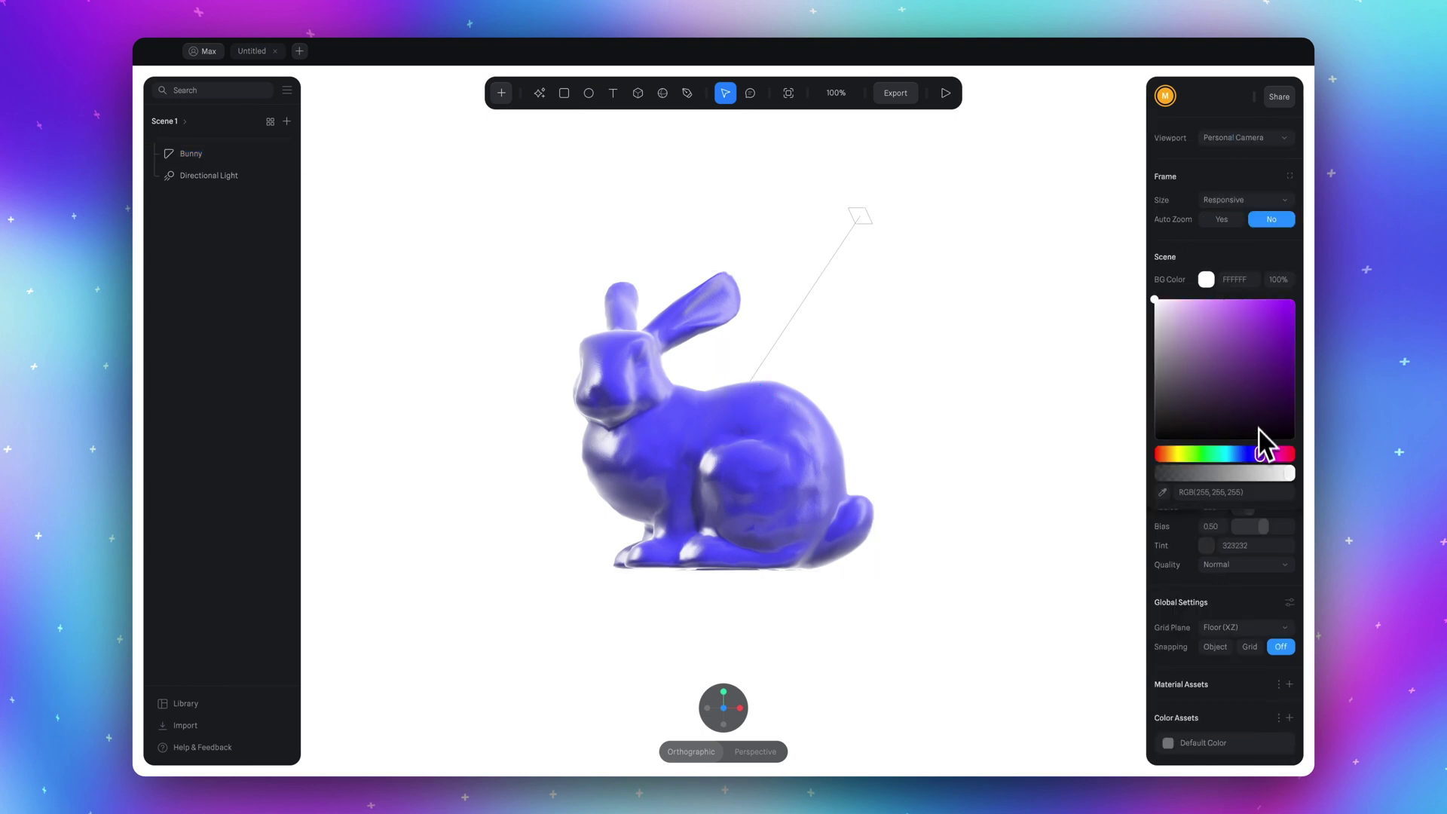
left_click(1228, 301)
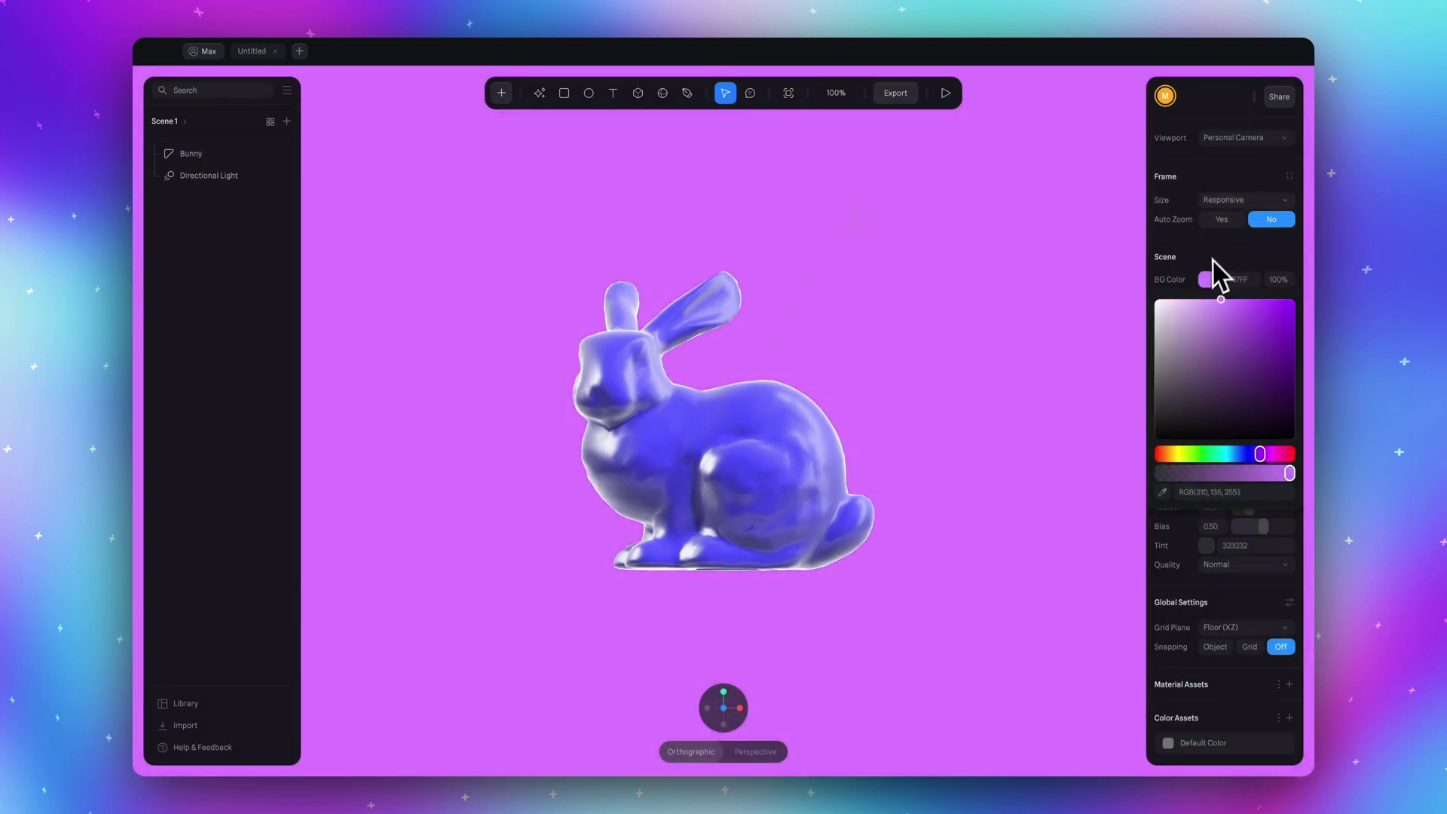
left_click(1192, 302)
left_click(798, 463)
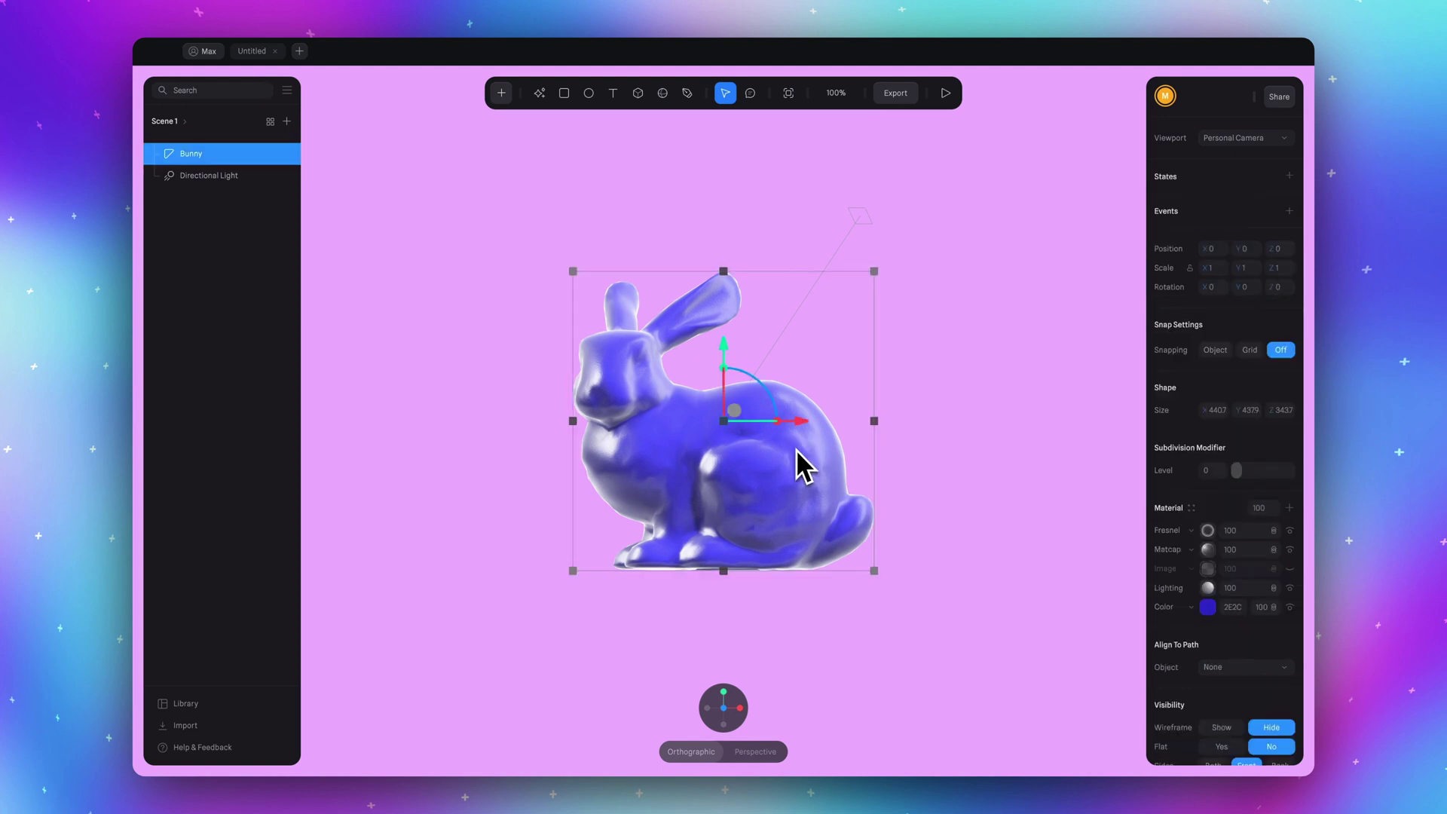
left_click(1191, 530)
left_click(1207, 591)
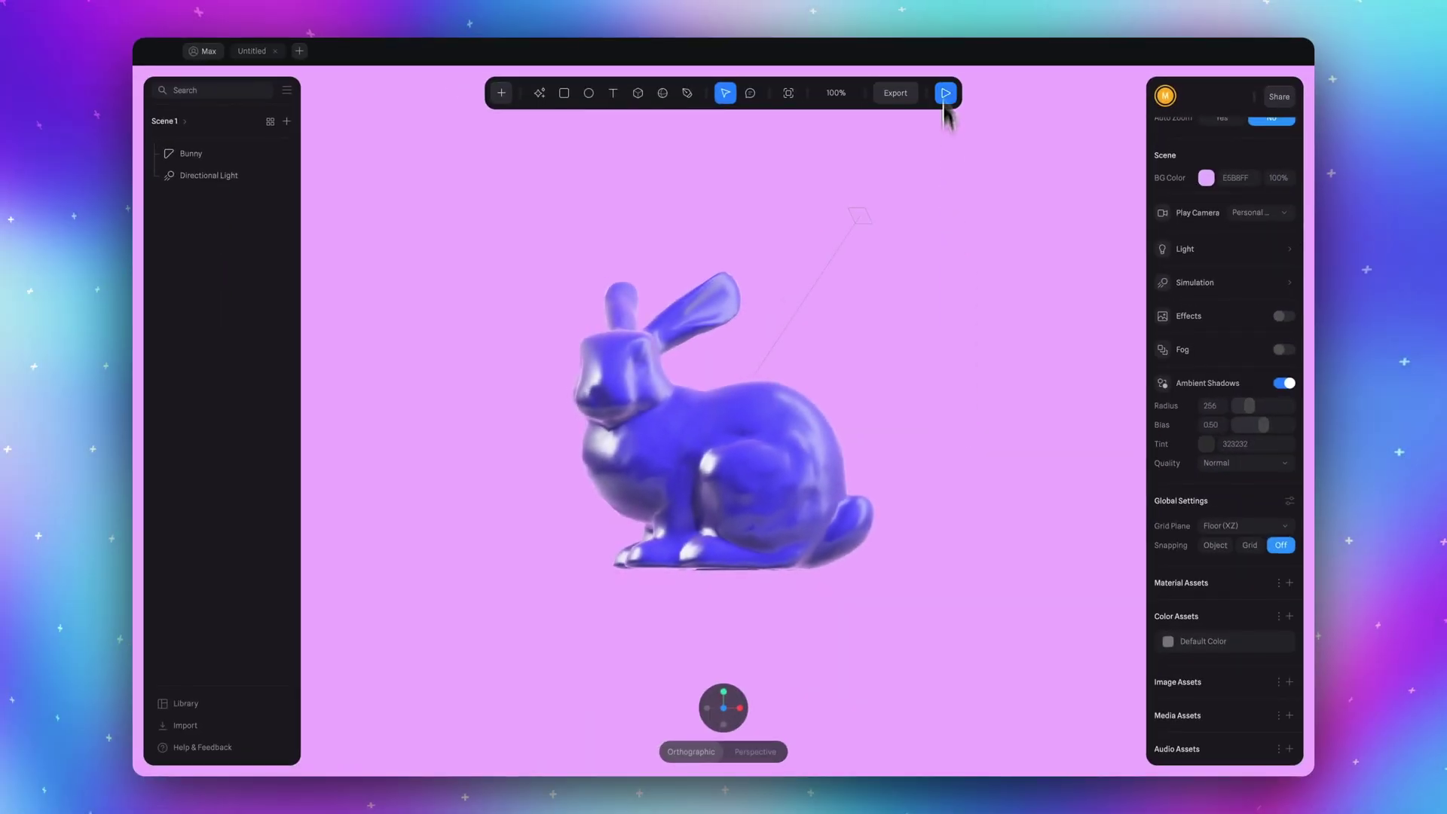
left_click(947, 92)
left_click_drag(746, 501, 750, 462)
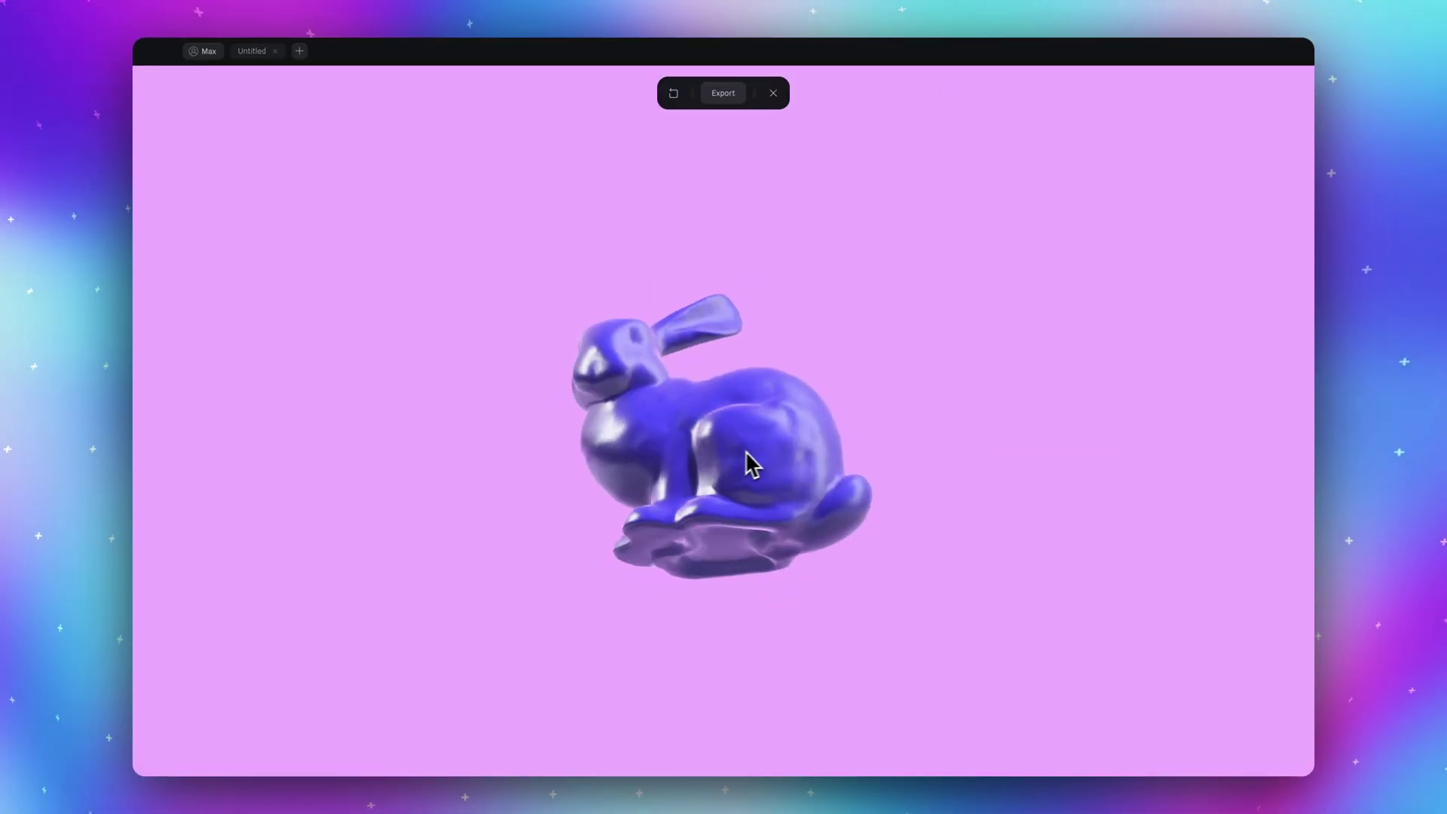
key("Escape")
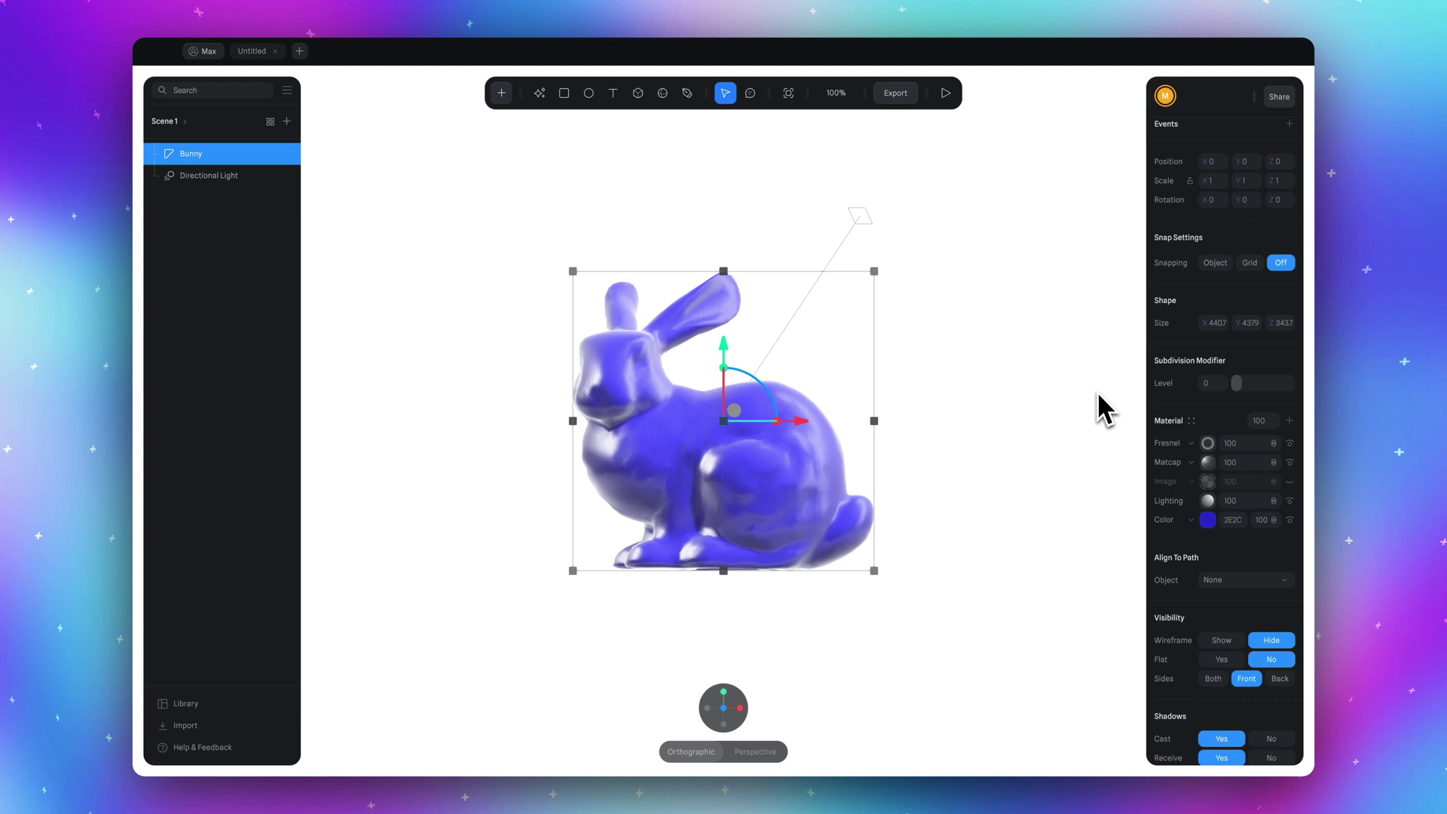
Enable Ambient Shadows (radius 256, bias 0.50, Normal quality) in the scene settings
left_click(1097, 391)
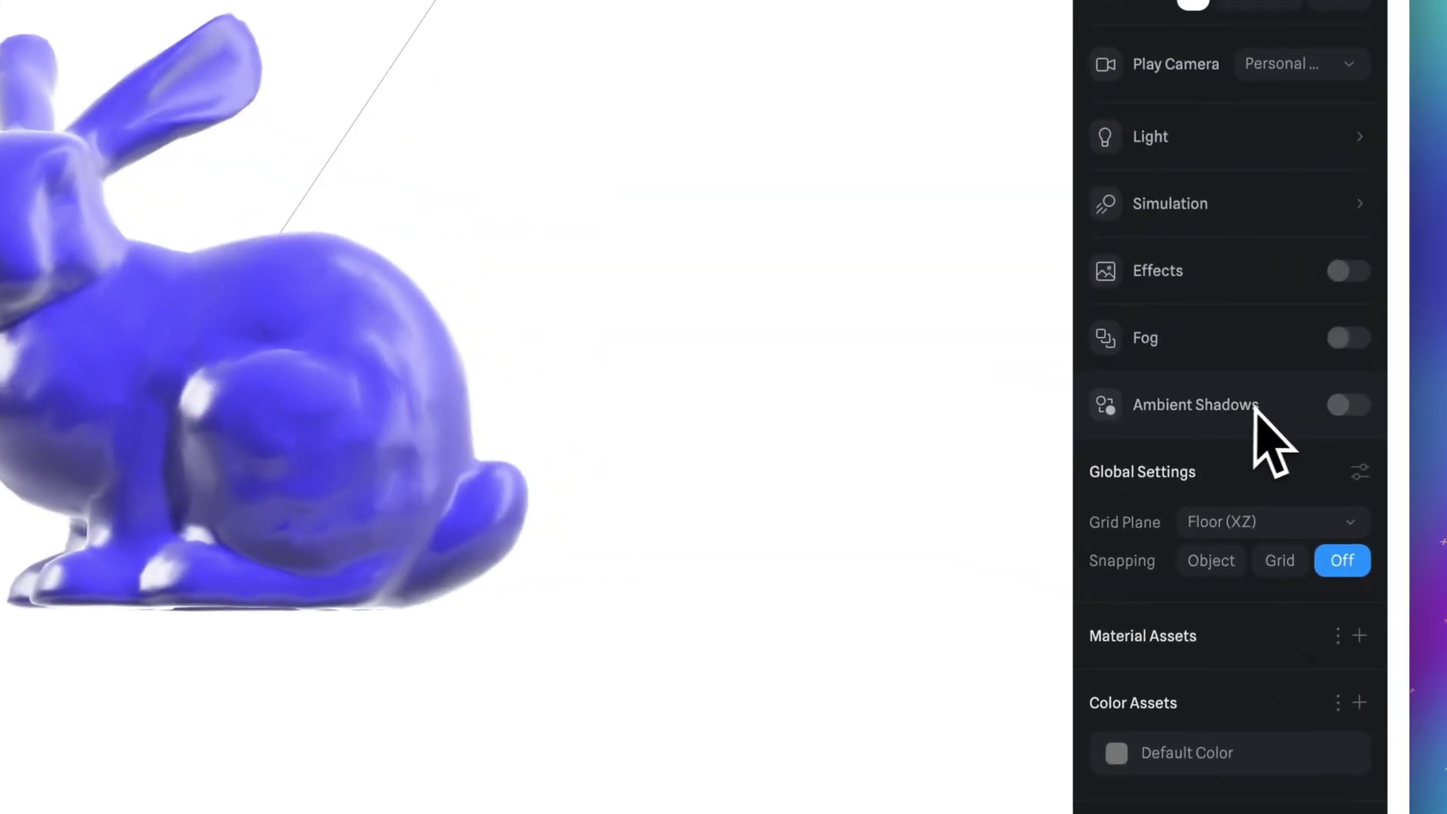
left_click(1334, 407)
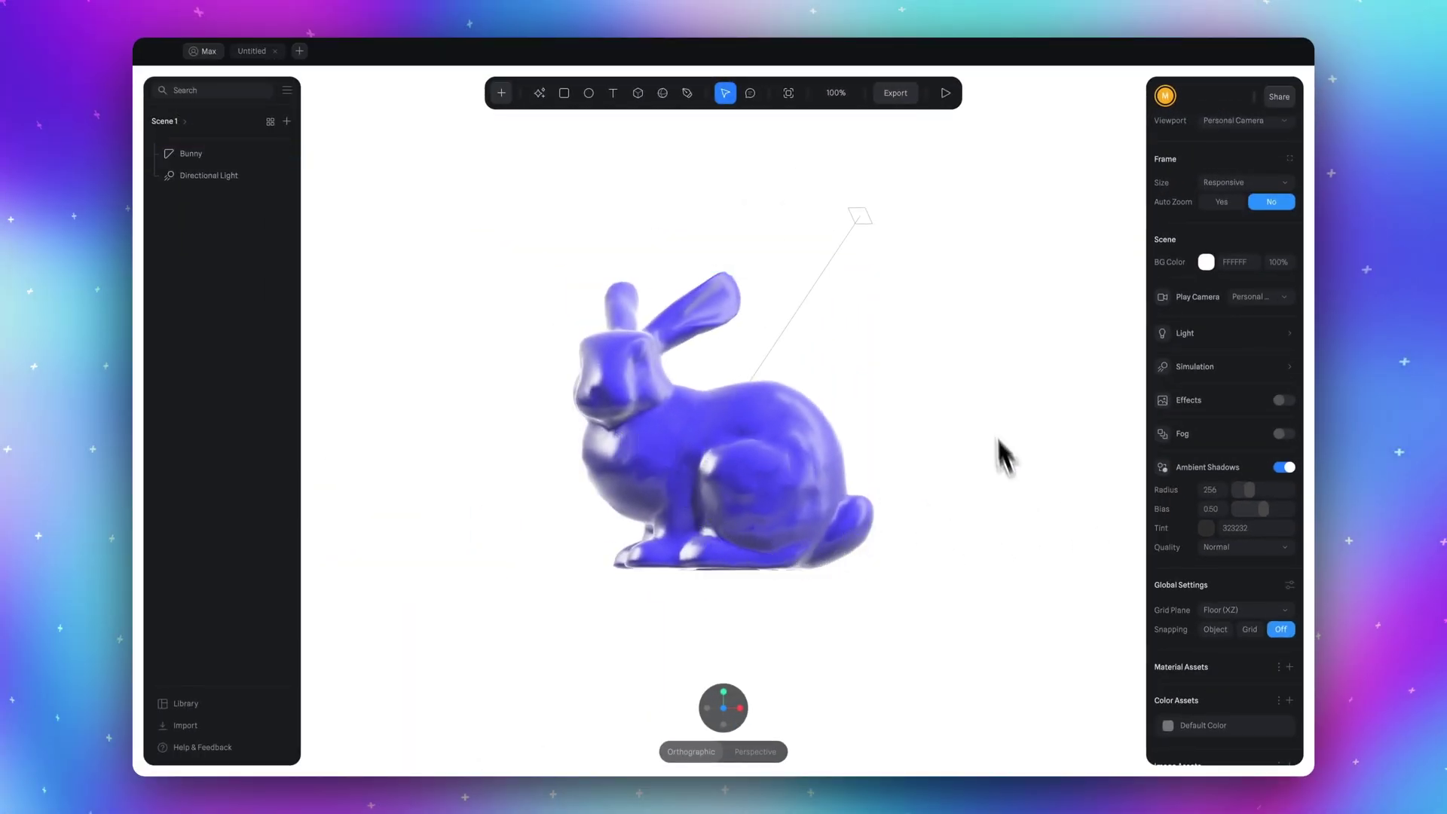
left_click(945, 92)
After a quick play preview, delete the Directional Light from the scene
left_click_drag(831, 413, 762, 448)
left_click(773, 93)
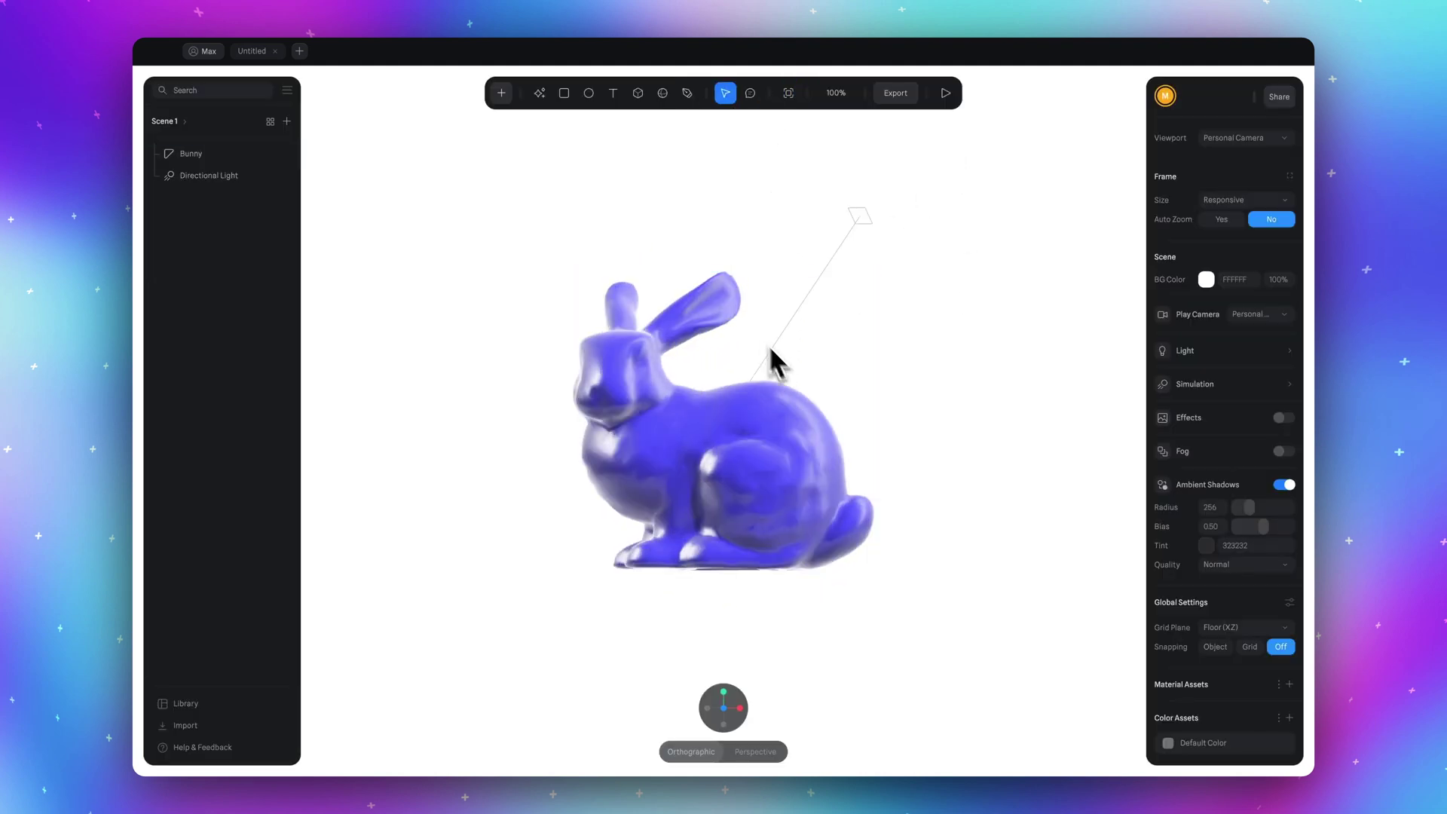
left_click(860, 217)
left_click_drag(923, 221, 557, 254)
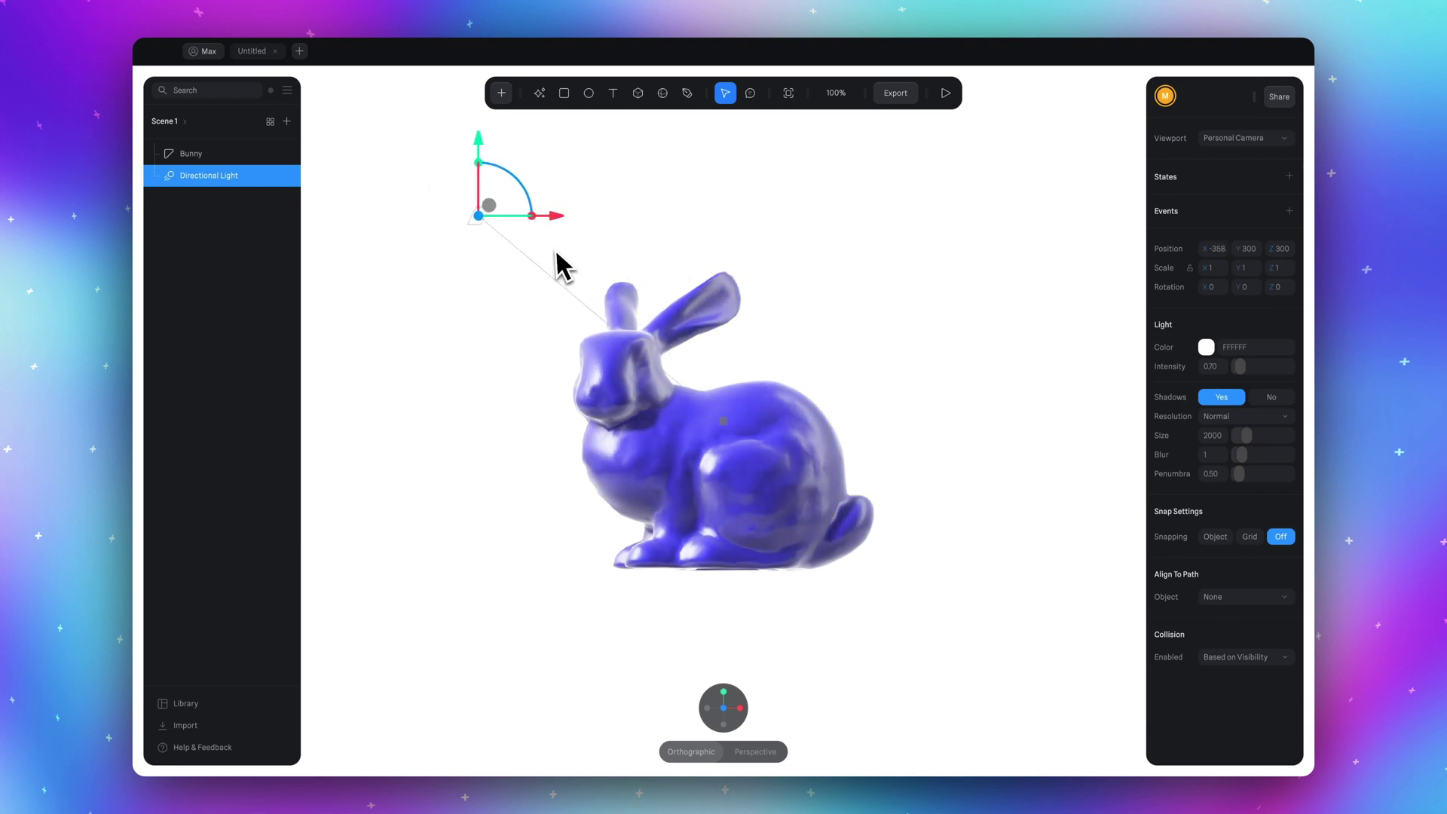
left_click(409, 209)
left_click(478, 217)
key("Delete")
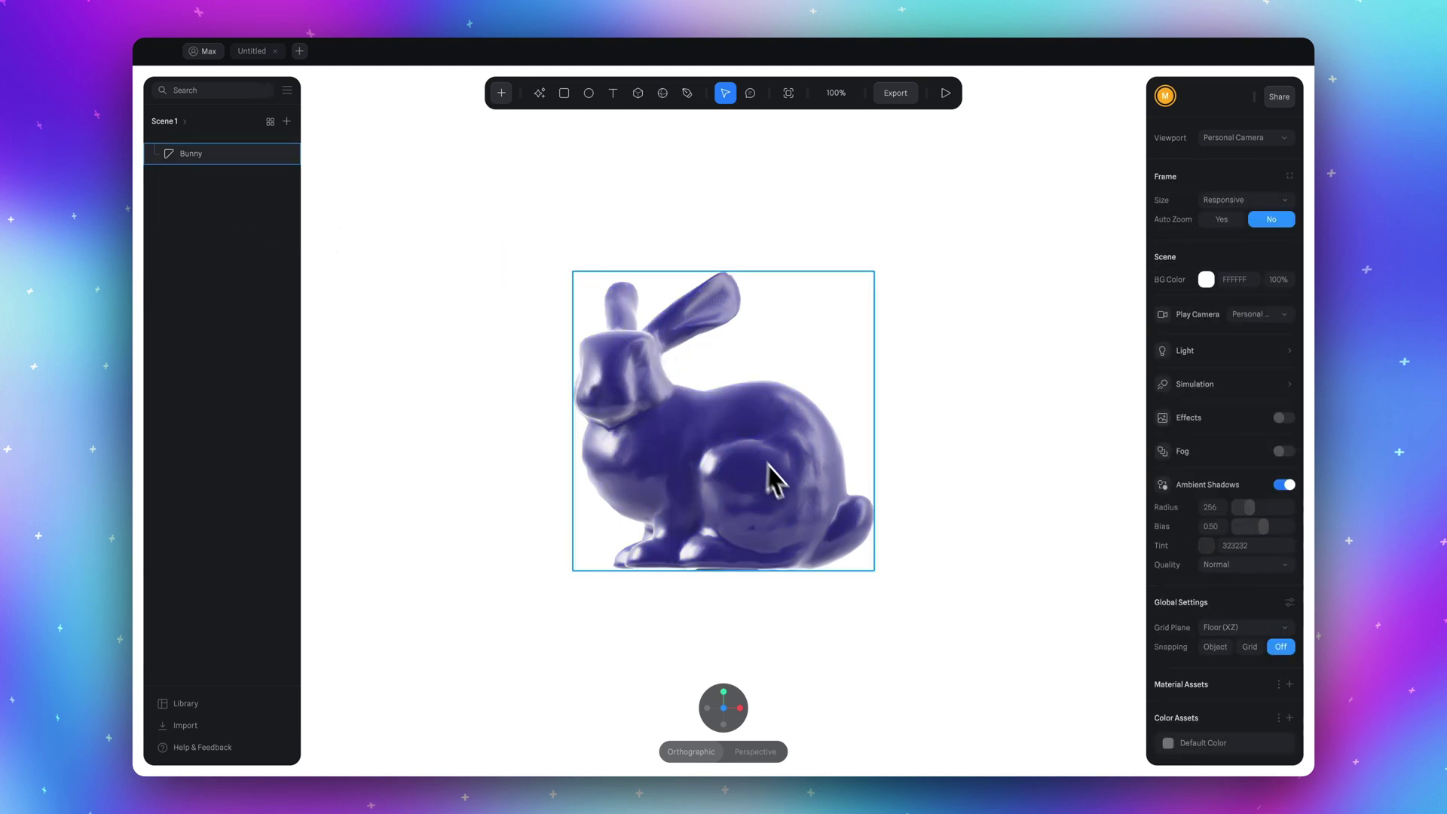
Switch the Bunny's Material Lighting layer blend mode to Overlay
left_click(863, 446)
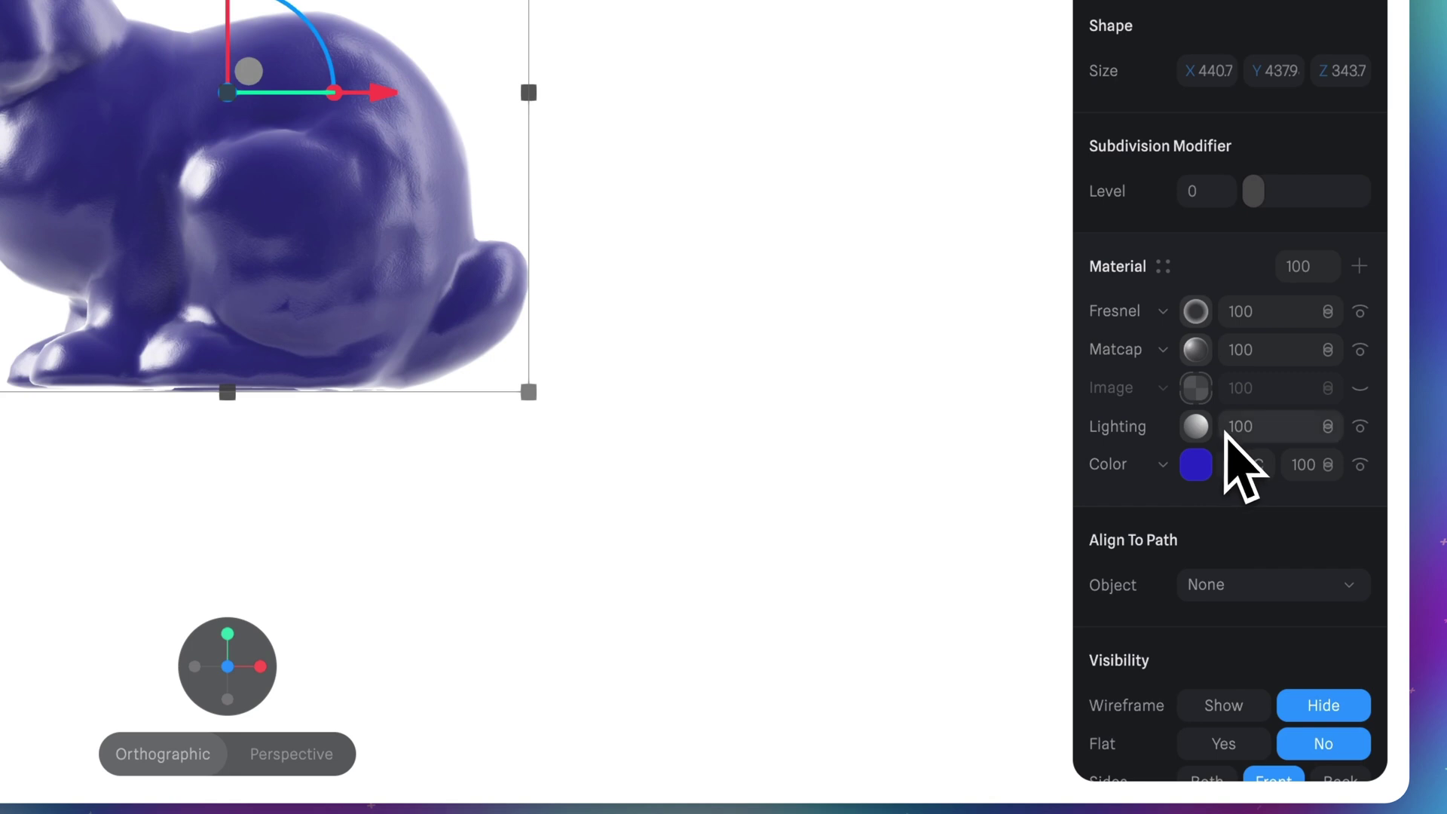
left_click(1330, 428)
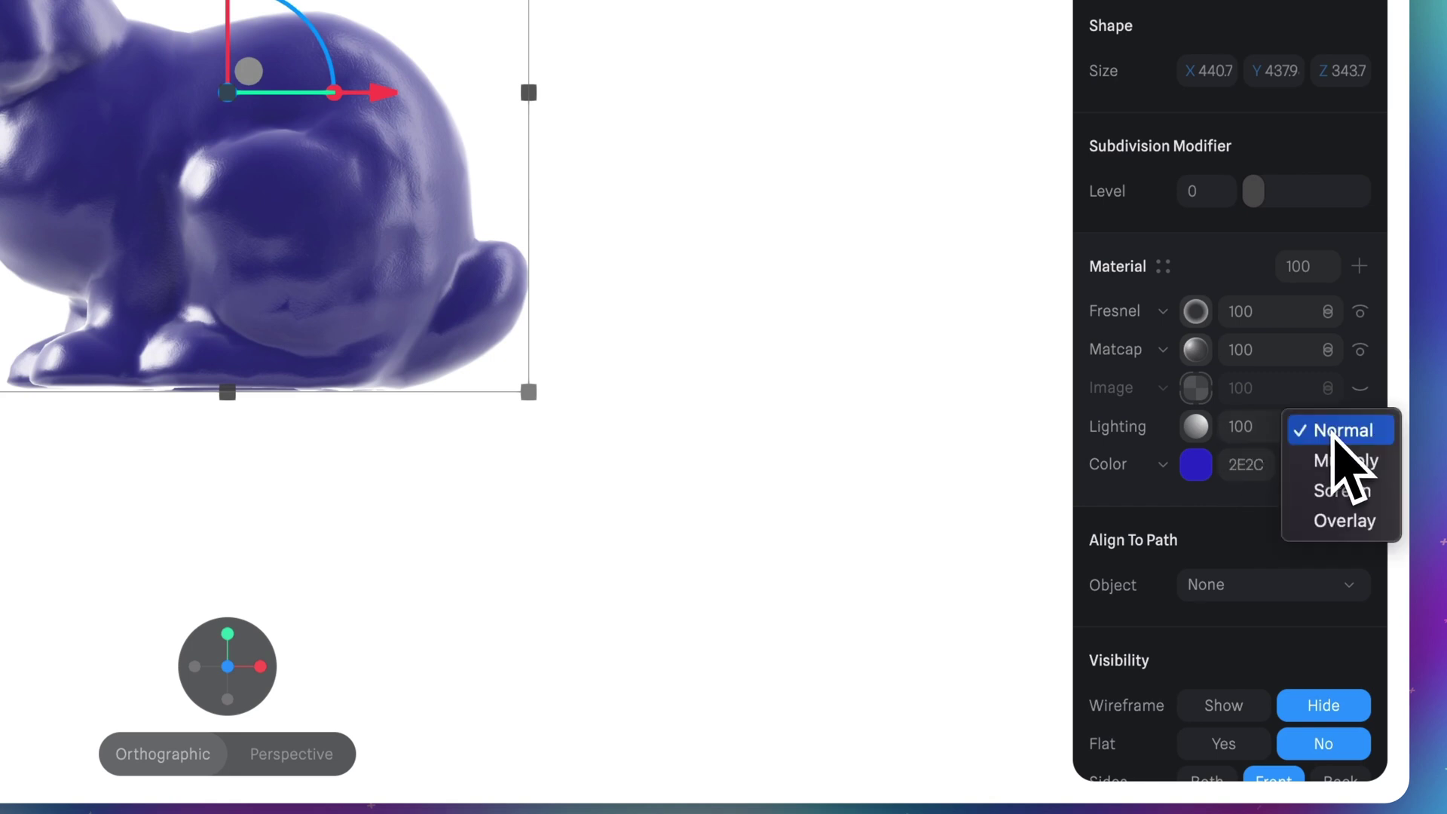
left_click(1332, 519)
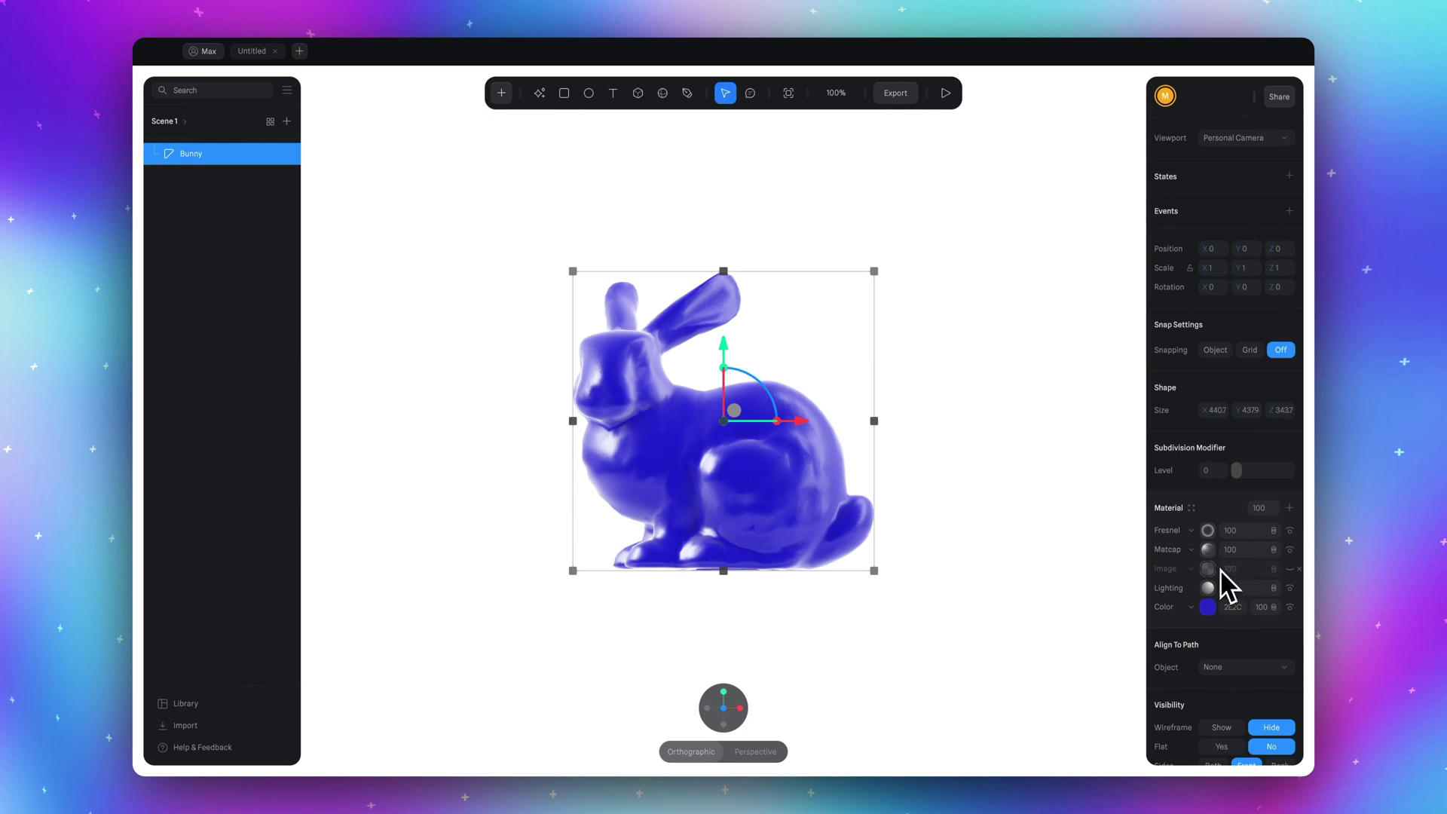
Check the bunny from near-frontal in Play preview, then set its base colour to light grey
left_click(945, 92)
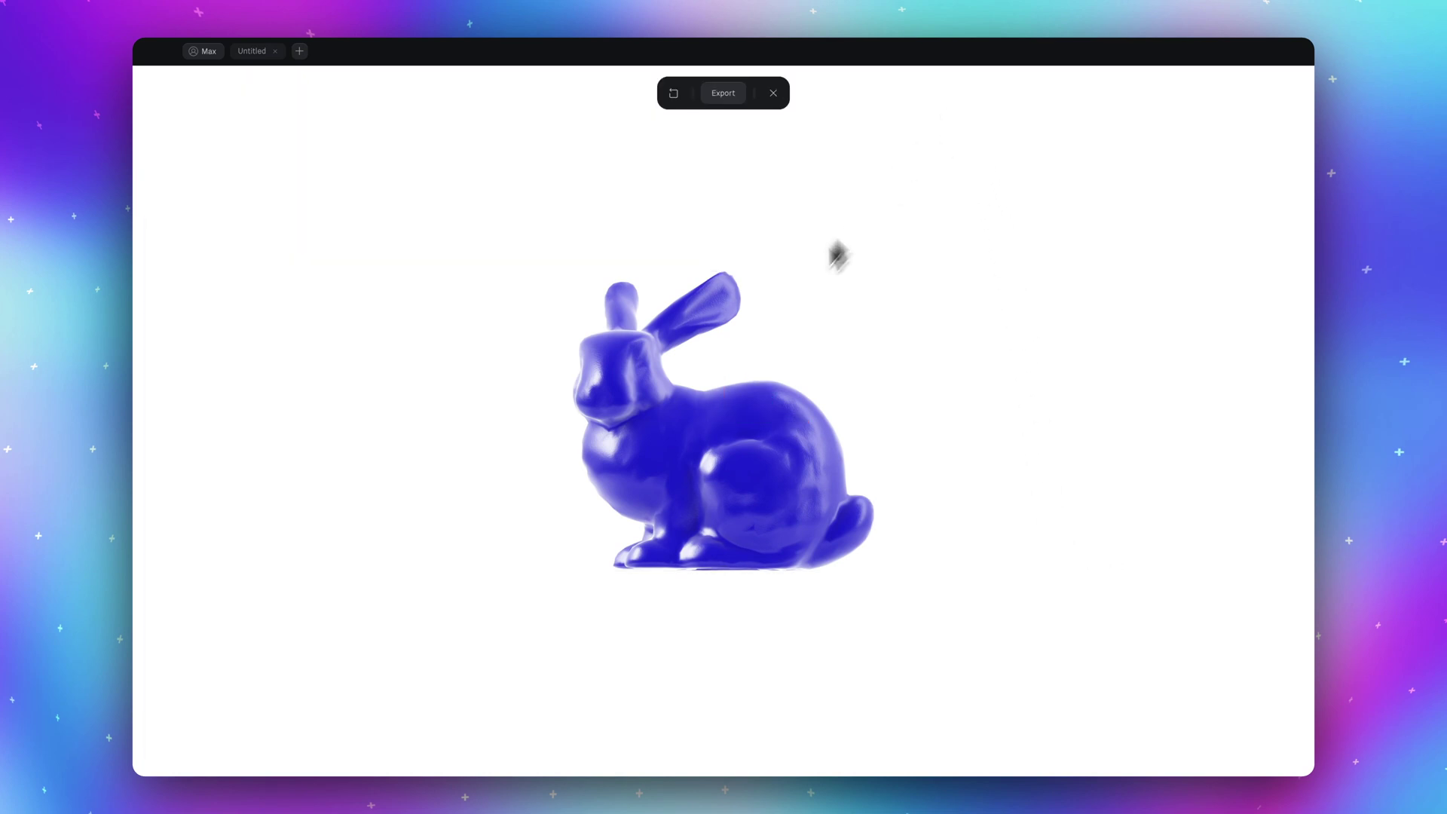
left_click_drag(839, 252, 716, 404)
left_click_drag(693, 292, 669, 312)
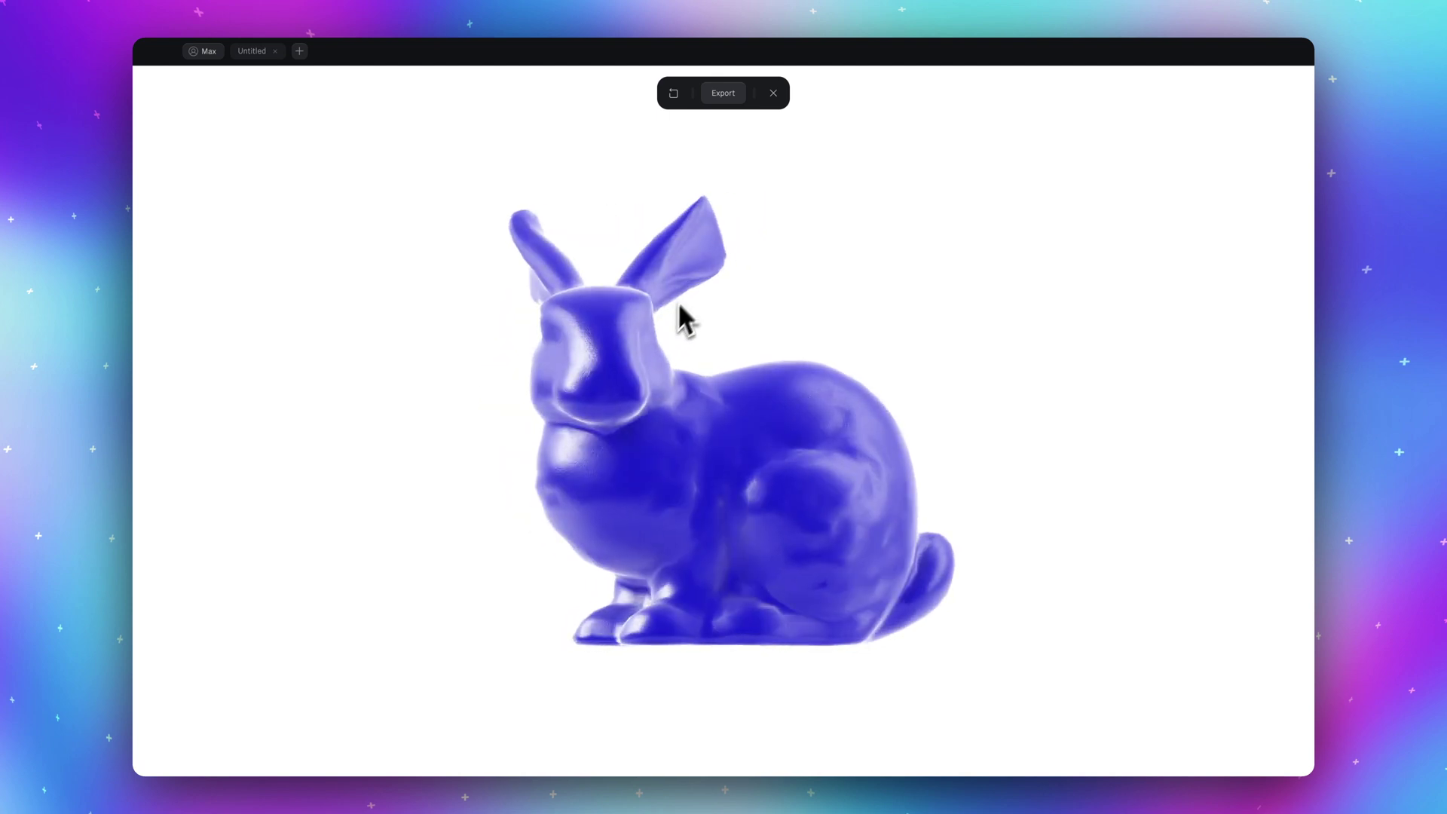
left_click(773, 93)
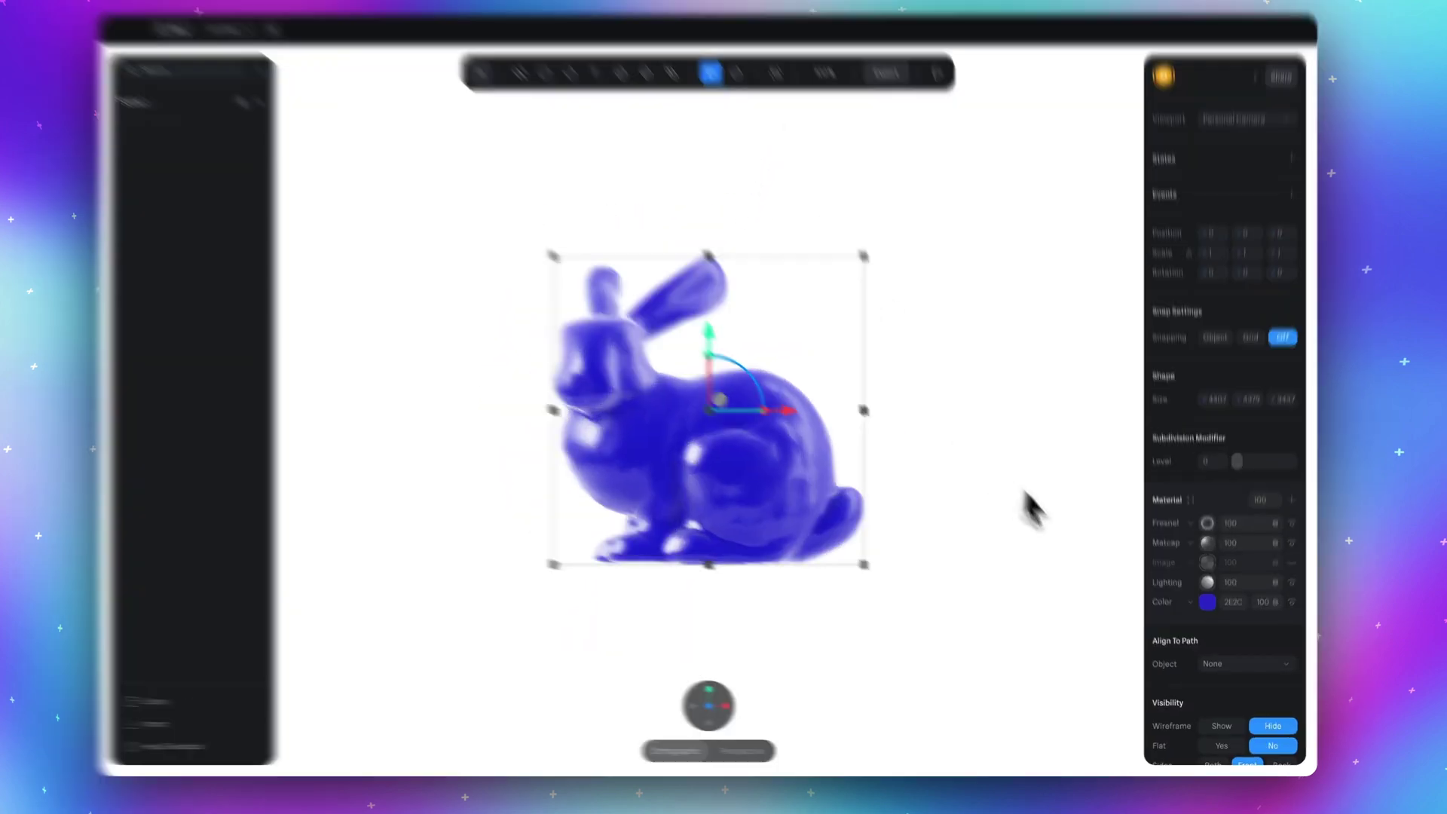
left_click(1206, 600)
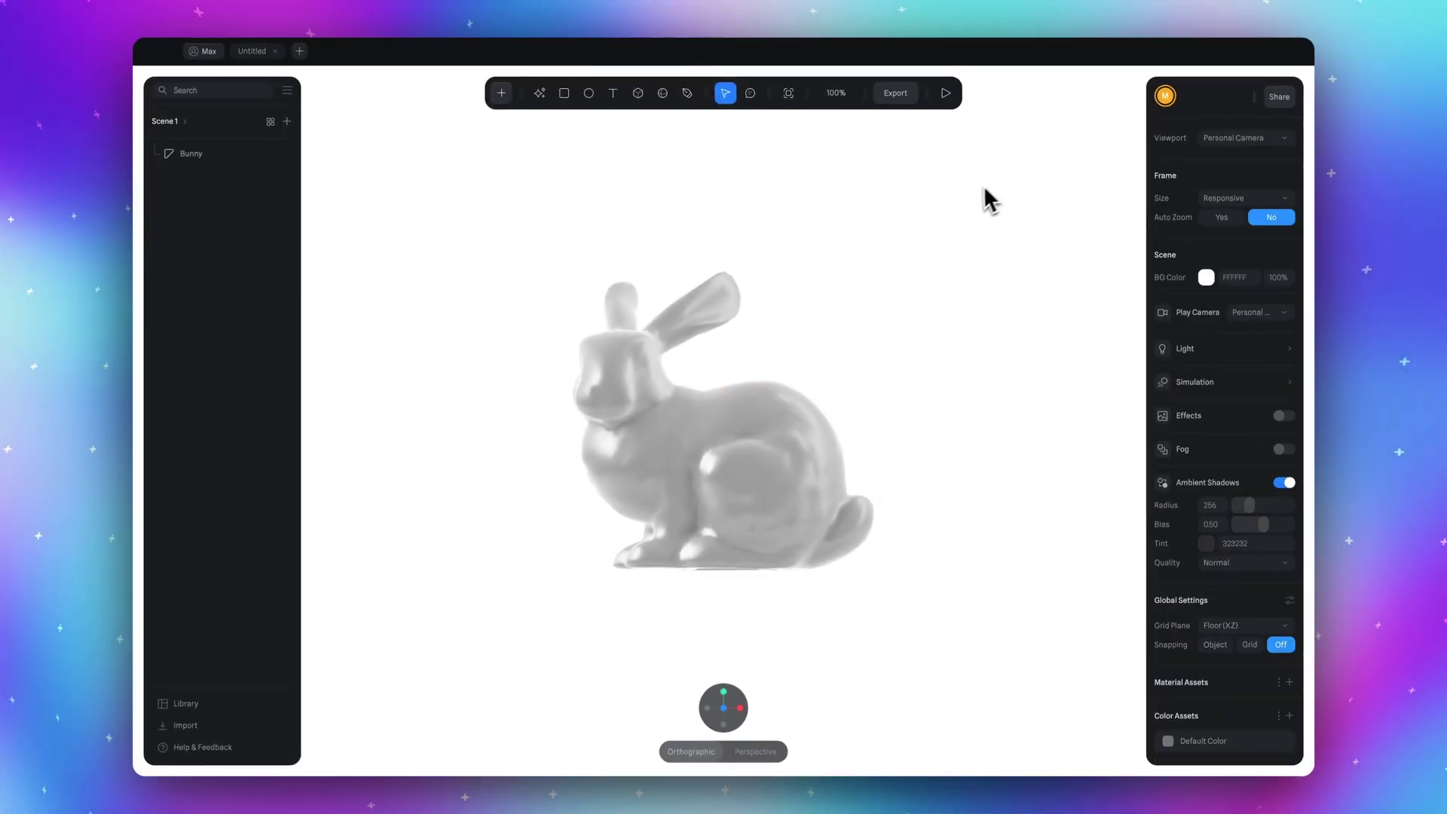
left_click(823, 486)
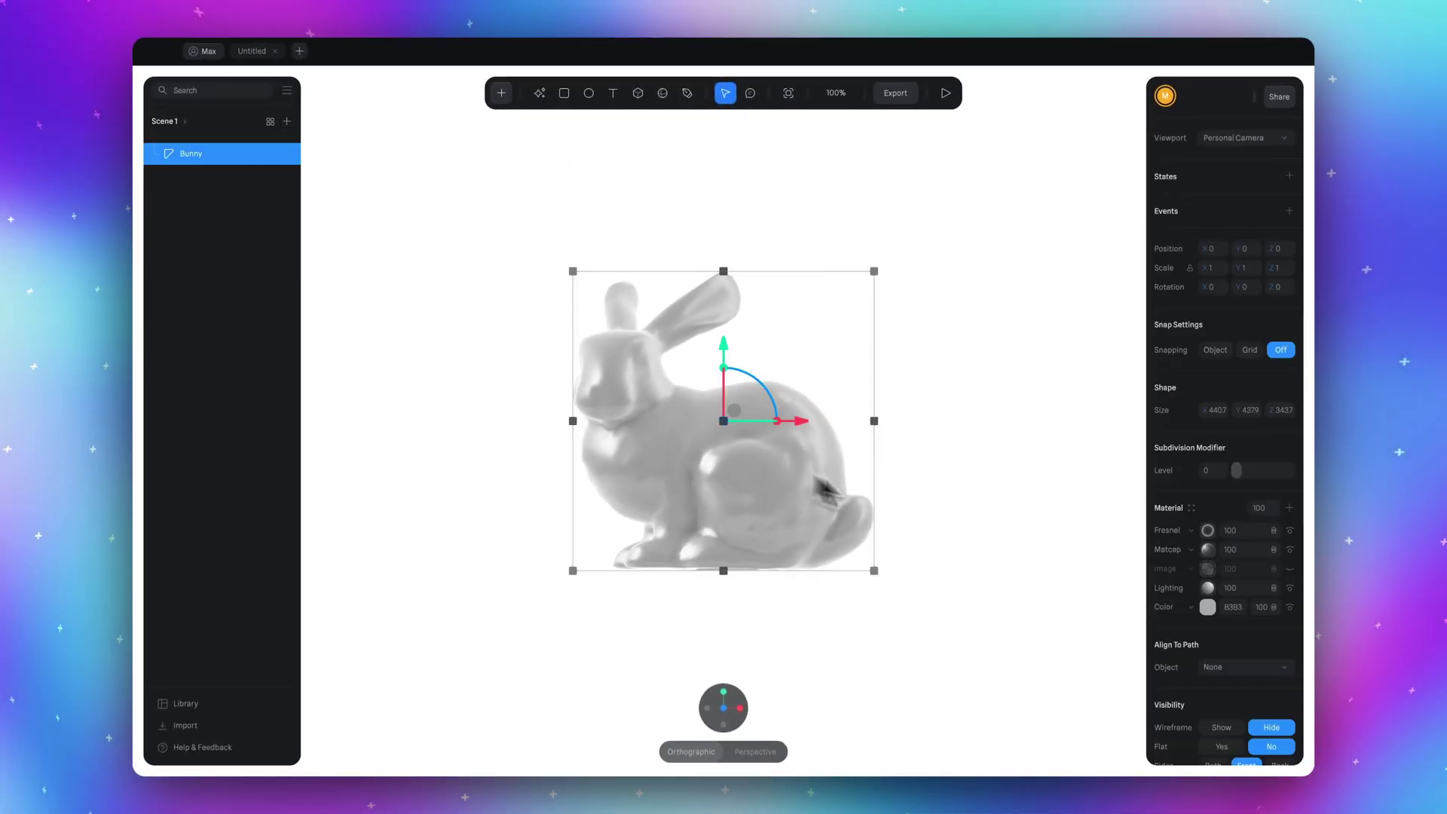
Try several library matcaps on the bunny and settle on a matte one
left_click(1206, 550)
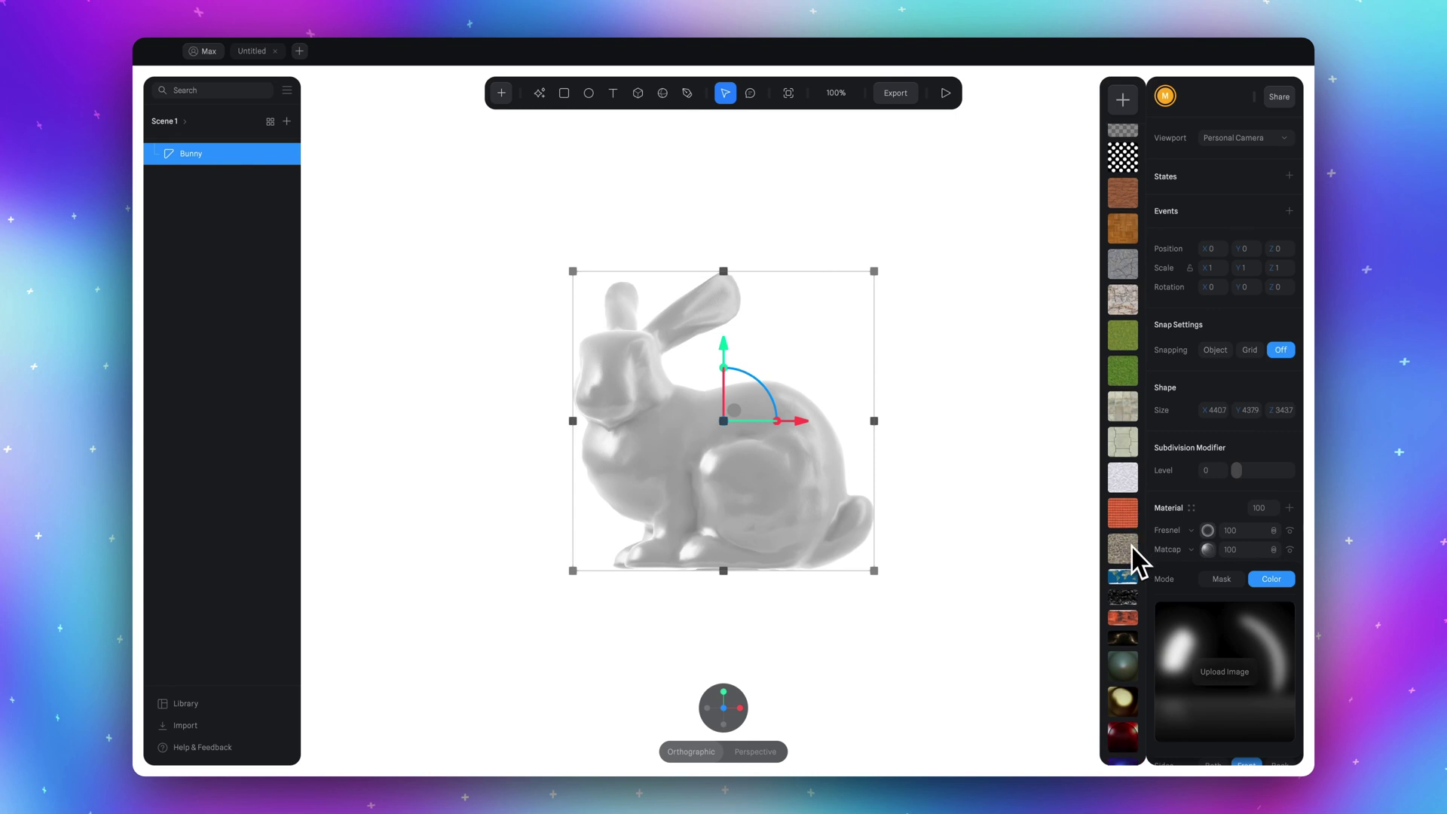
scroll(1133, 637, "down", 3)
left_click(1130, 520)
left_click(1130, 633)
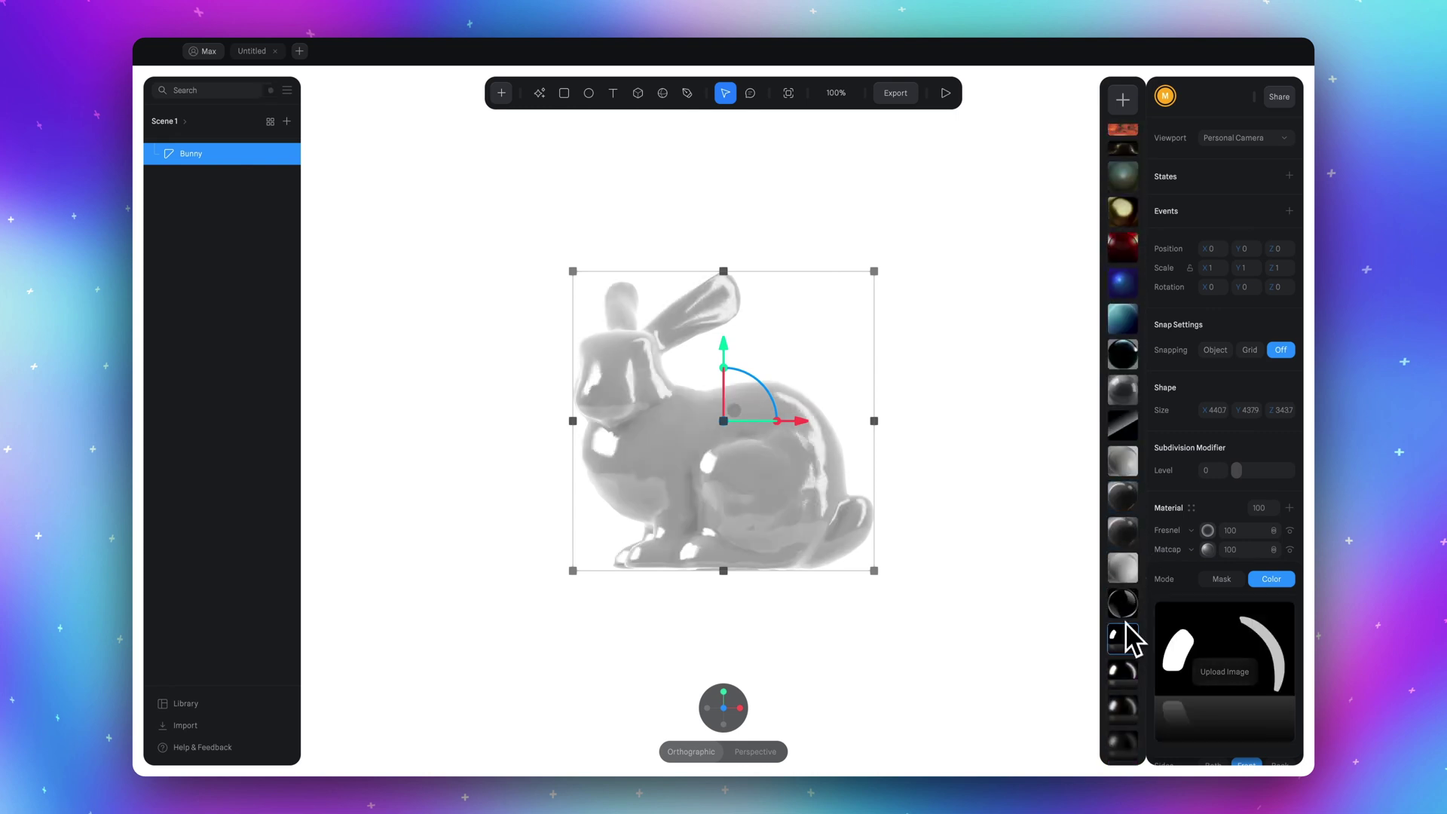
left_click(1122, 673)
left_click(1122, 595)
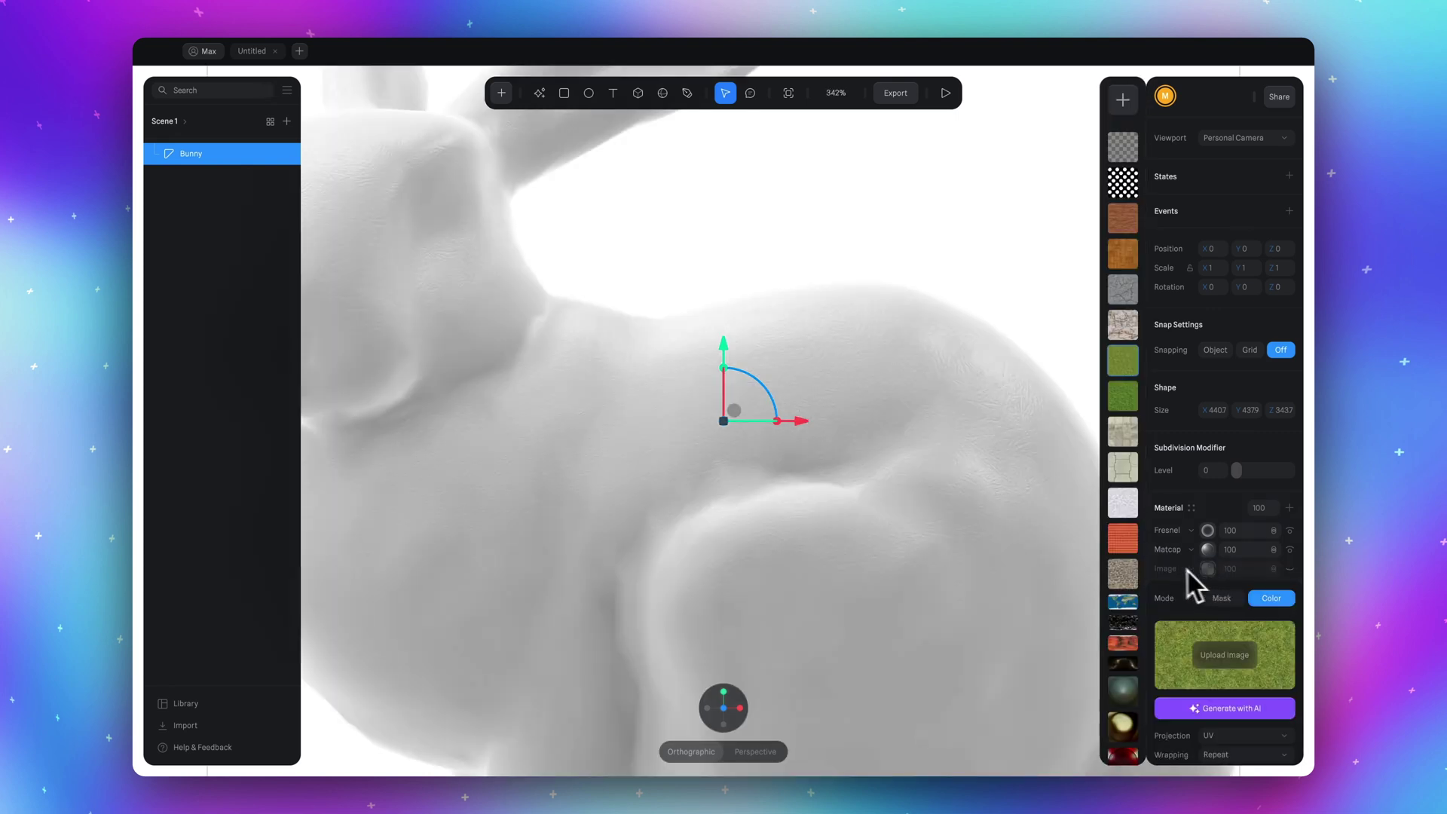
Compare Image layer textures and apply the red brick-tile texture
left_click(1123, 407)
left_click(1123, 428)
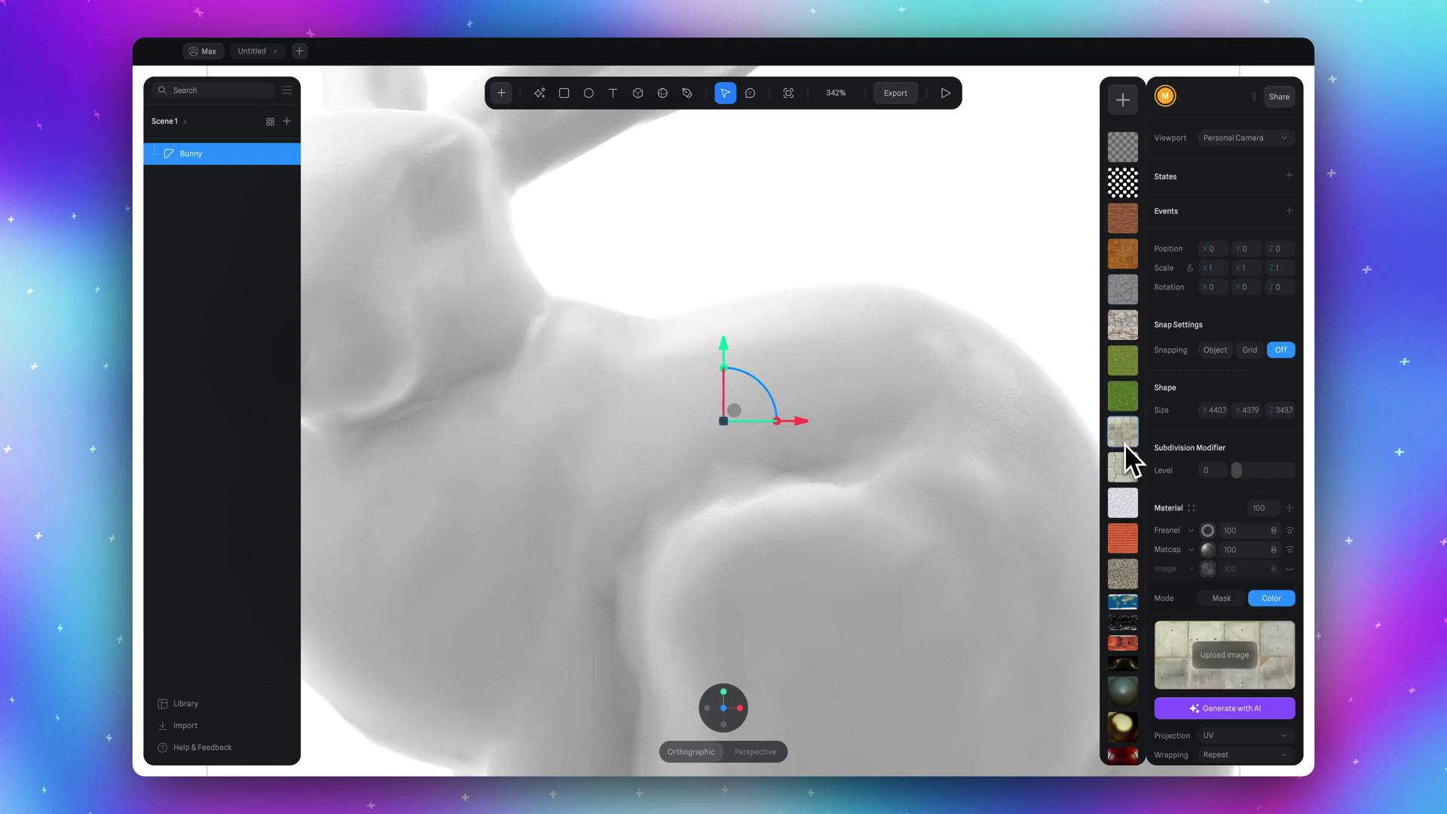
left_click(1125, 470)
left_click(1124, 498)
left_click(1124, 536)
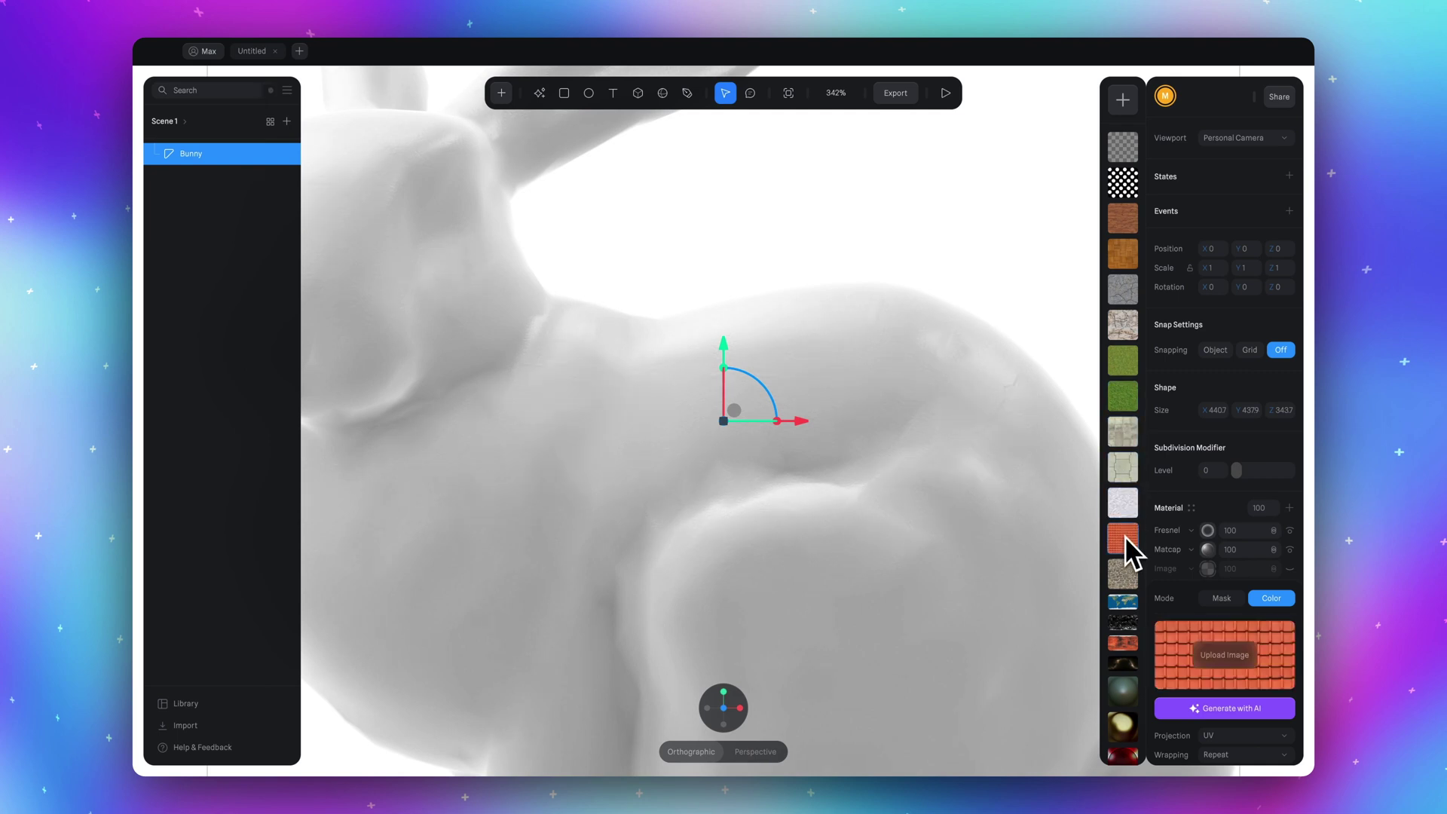